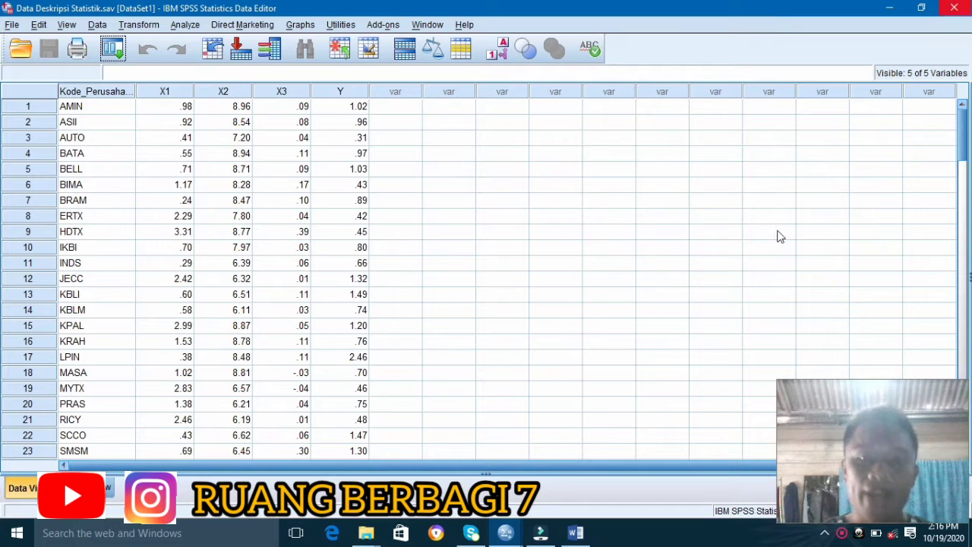
Switch to the thesis document in Word and review the category criteria in Tabel 4.2 and the Struktur Modal summary in Tabel 4.3.
left_click(576, 531)
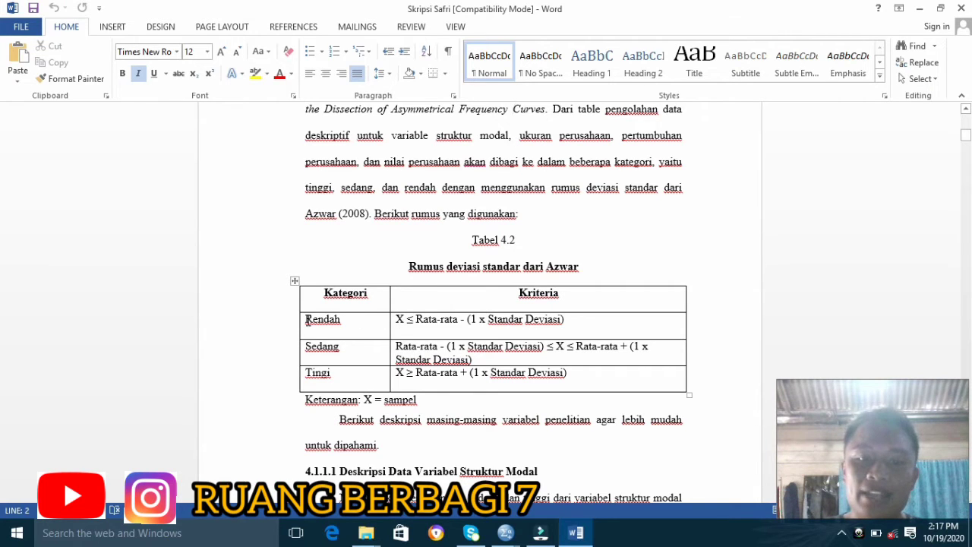
left_click_drag(307, 320, 519, 383)
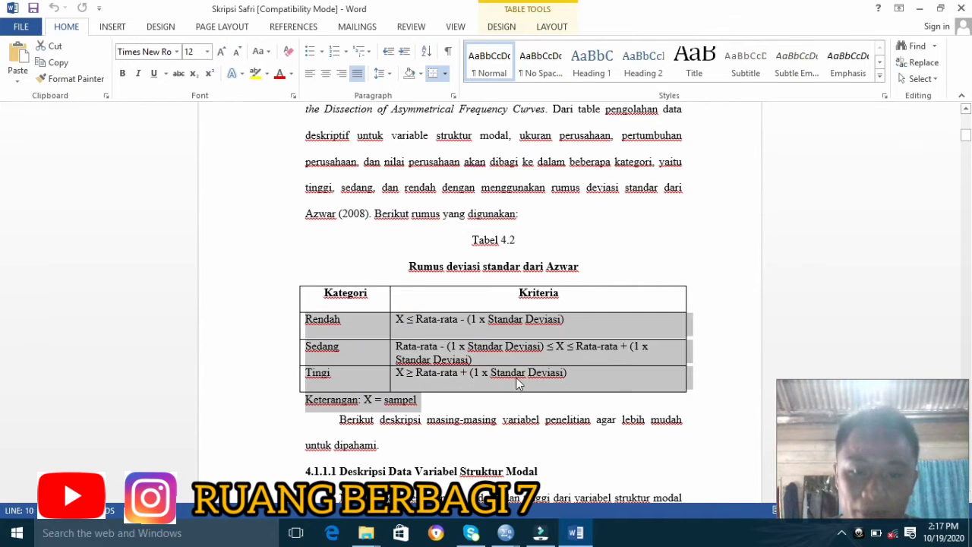
left_click(339, 352)
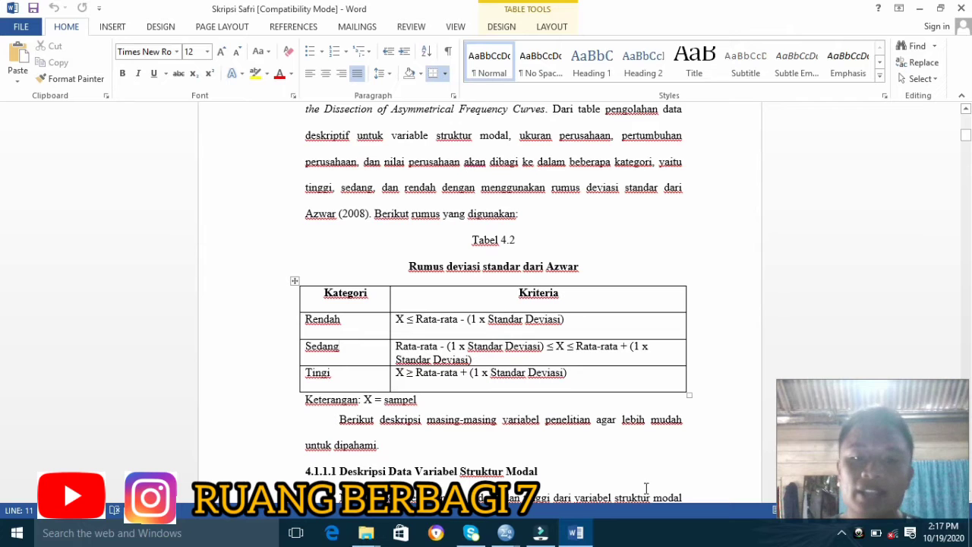
scroll(564, 371, "down", 3)
scroll(564, 371, "down", 3)
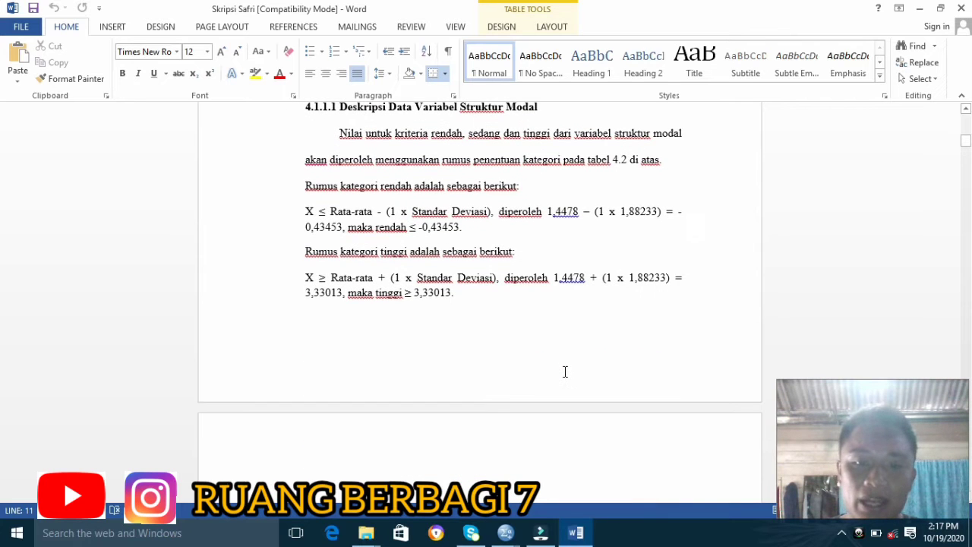
scroll(565, 371, "down", 8)
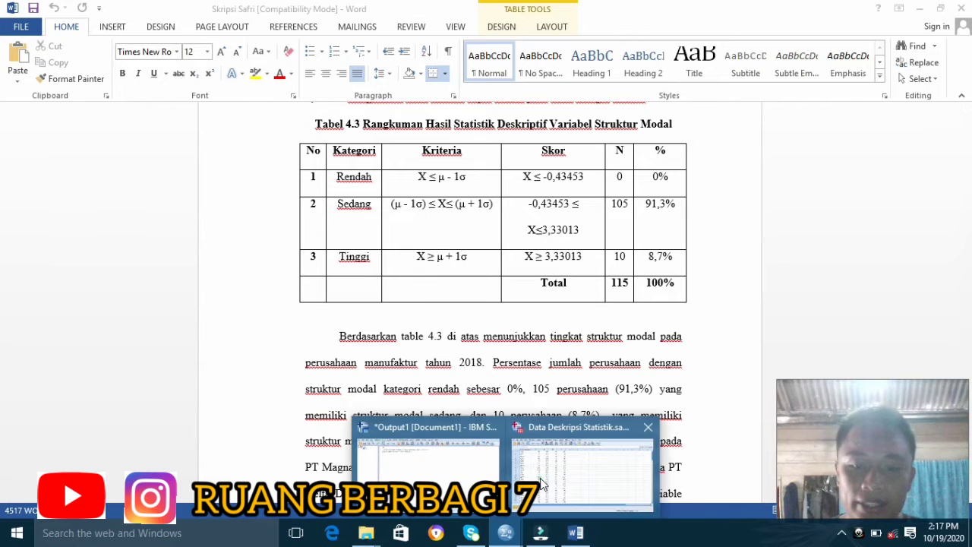
Switch to SPSS and copy the Kode_Perusahaan and X1 data from Data Deskripsi Statistik.sav into a new empty dataset, starting at row 1.
left_click(568, 471)
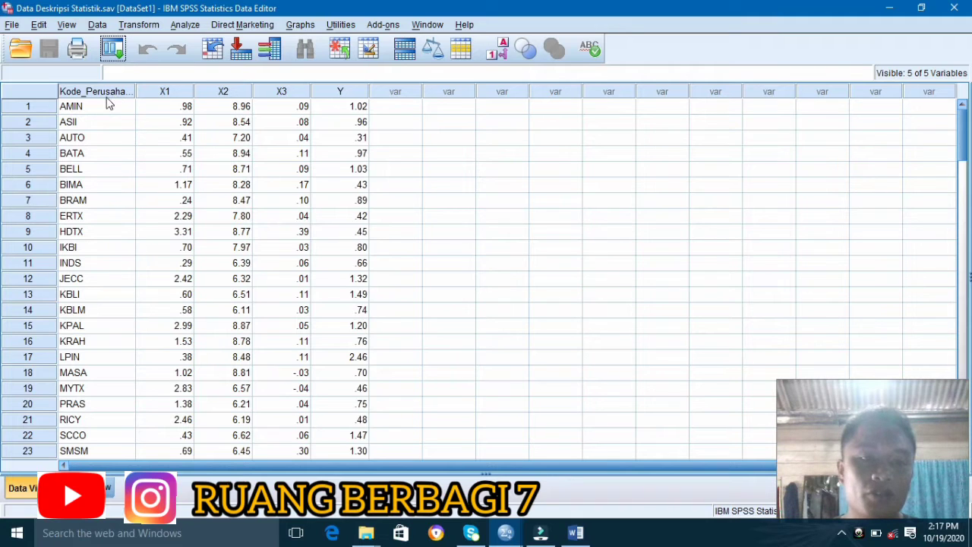
left_click_drag(116, 102, 183, 369)
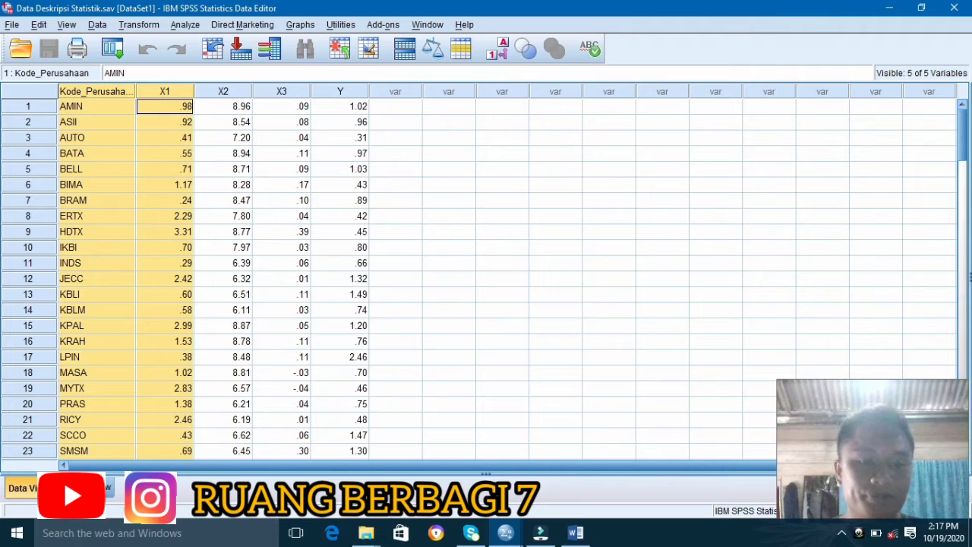
scroll(220, 243, "down", 3)
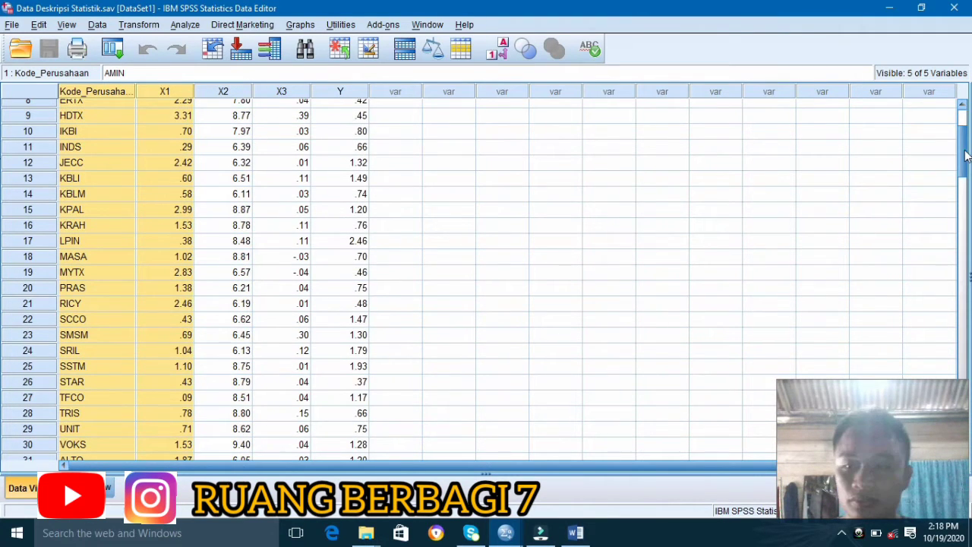
scroll(486, 273, "up", 3)
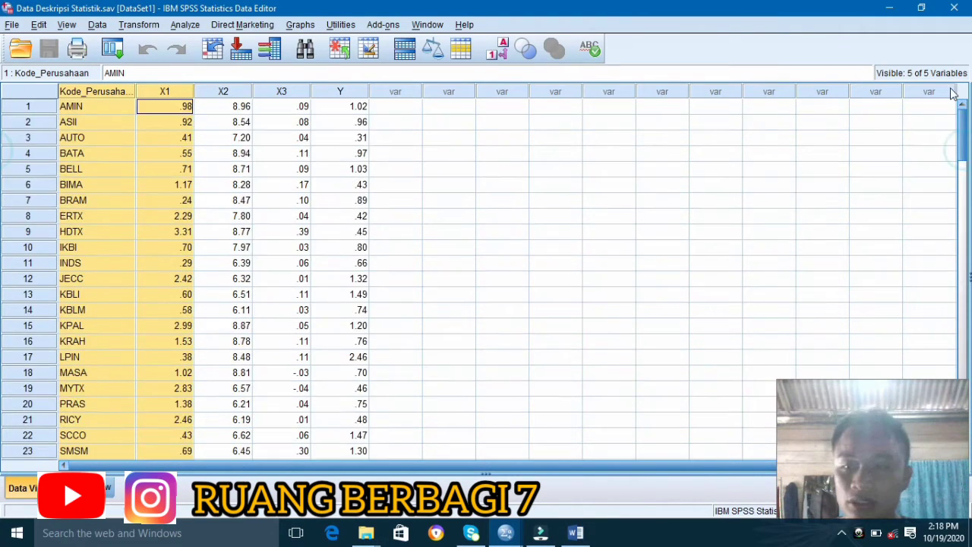
left_click(107, 106)
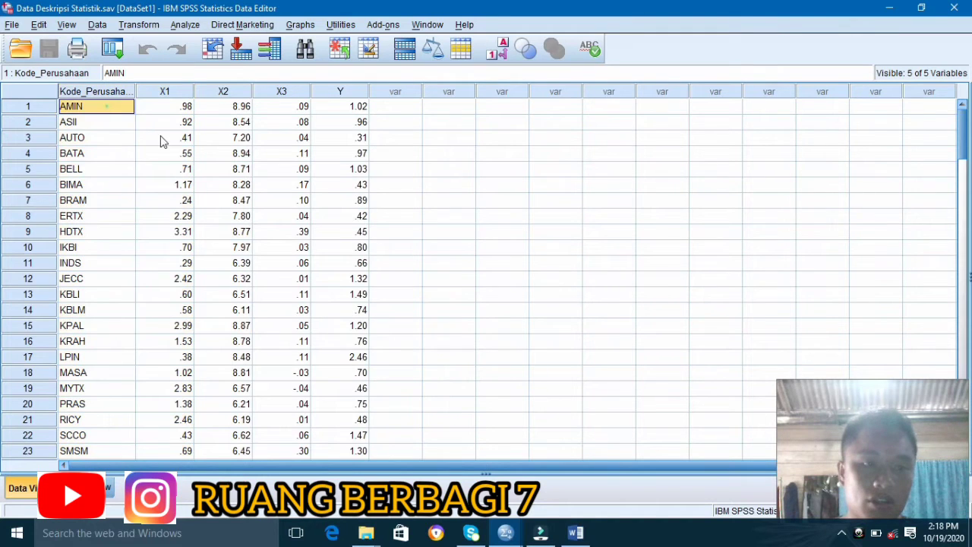
left_click(110, 138)
left_click_drag(91, 107, 160, 422)
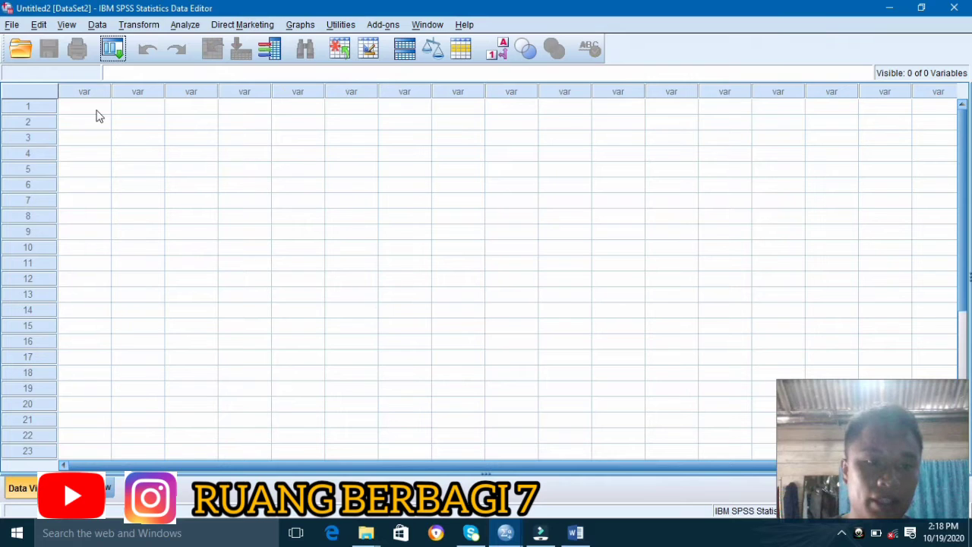
left_click(96, 110)
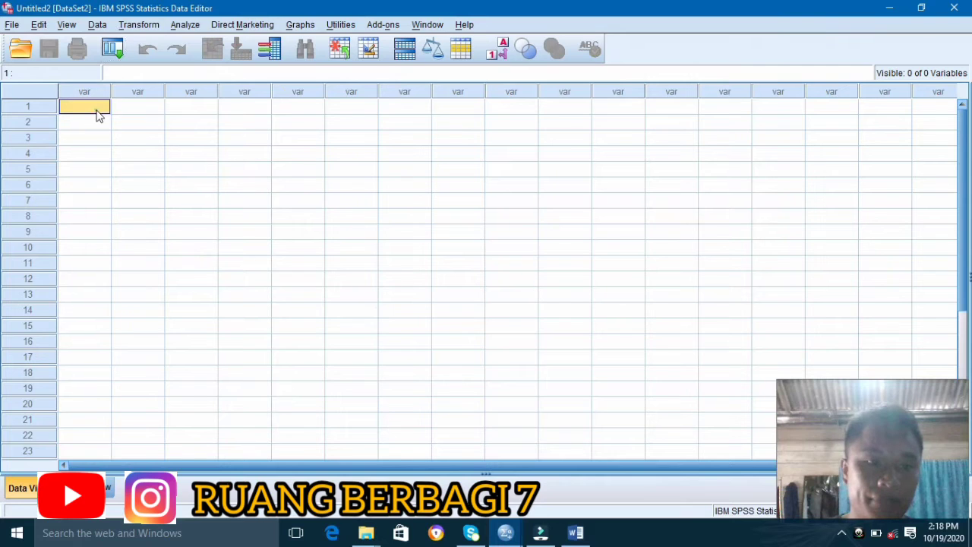
key("ctrl+v")
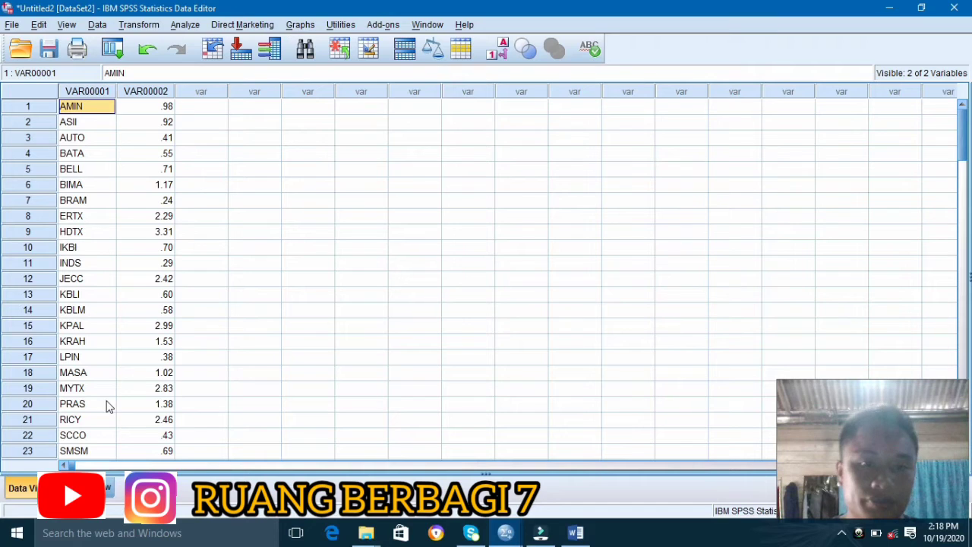
Rename the first variable of the new dataset, holding the company codes, as Perusahaan.
left_click(110, 487)
left_click(72, 89)
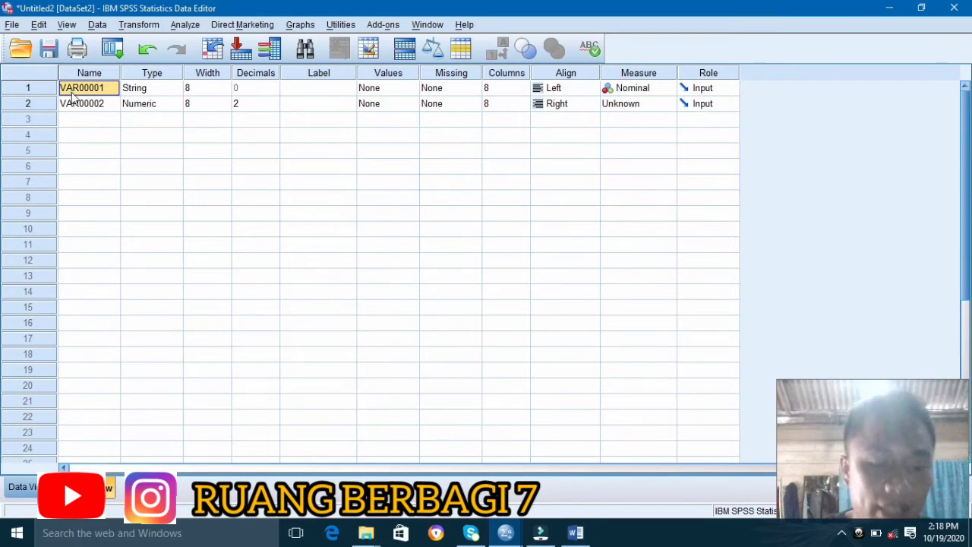
type("pwr")
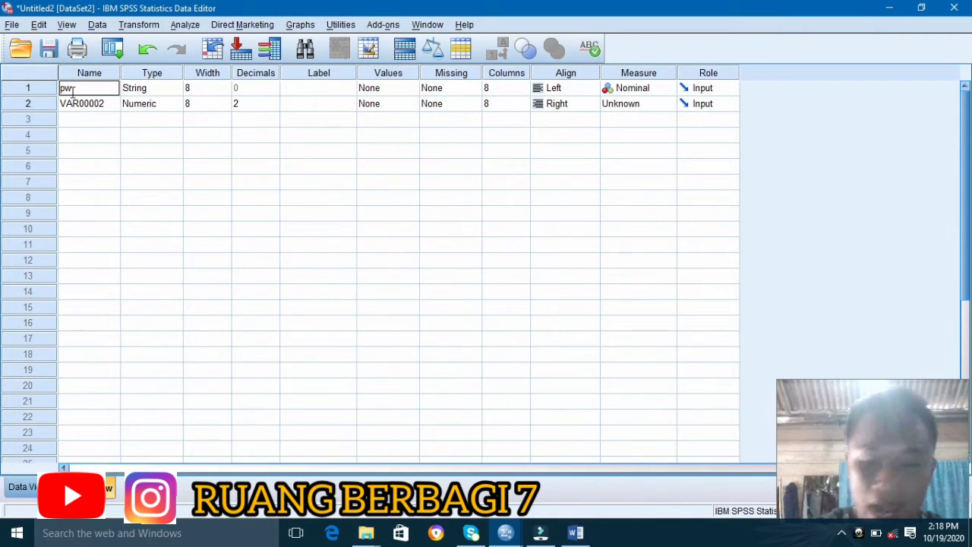
key("BackSpace")
key("BackSpace")
key("BackSpace")
type("Perusahaan")
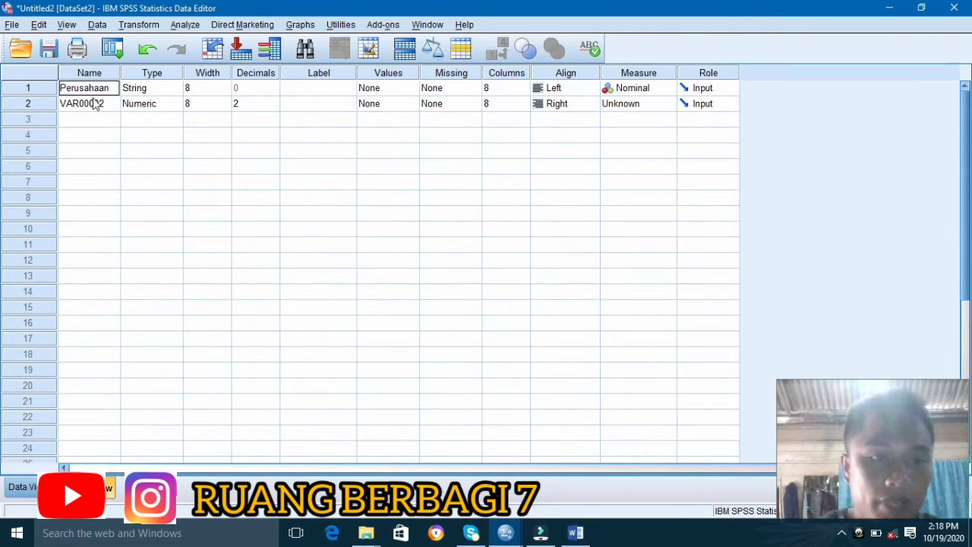
Rename the second variable, holding the numeric values, as X1.
left_click(93, 103)
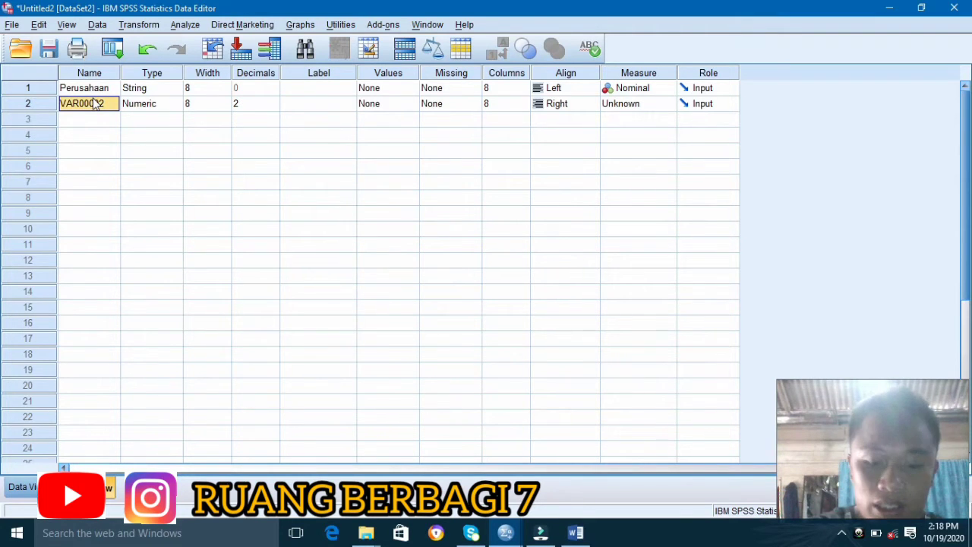
type("x")
key("BackSpace")
type("x")
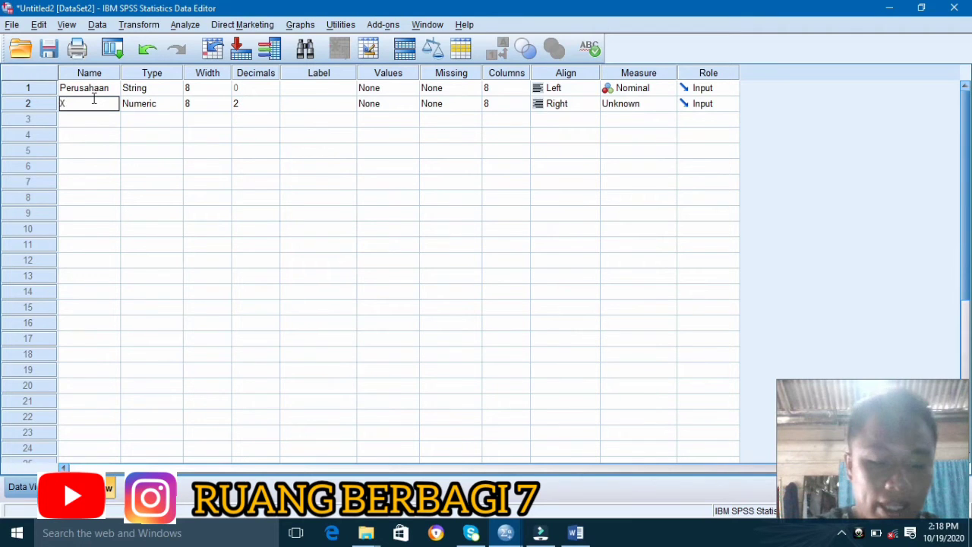
type("1")
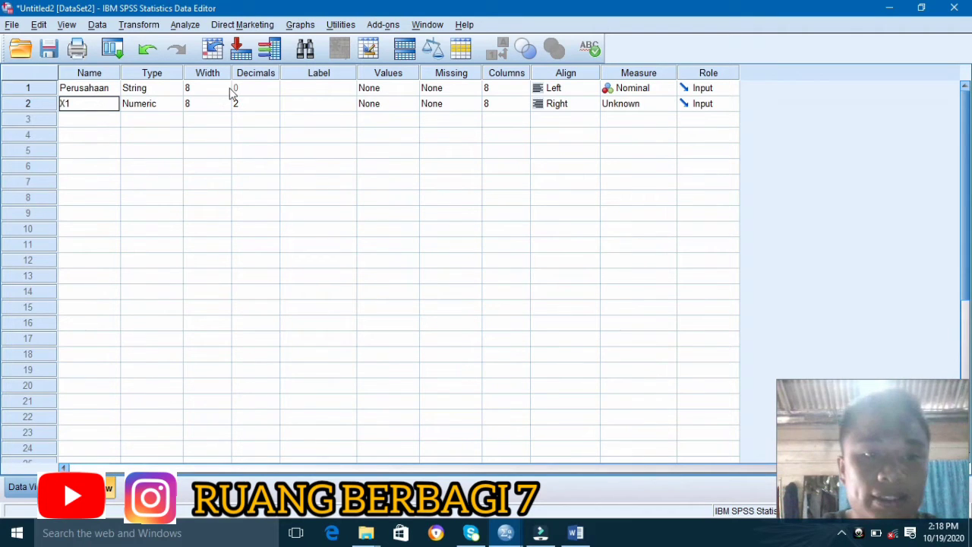
Give variable X1 the label Struktur Modal and return to the data values.
left_click(303, 104)
type("St")
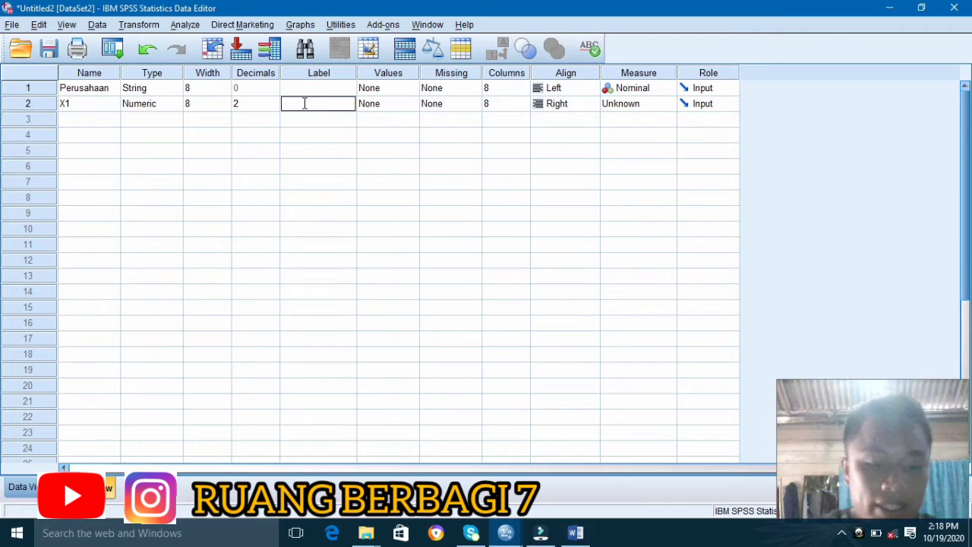
type("ruktu")
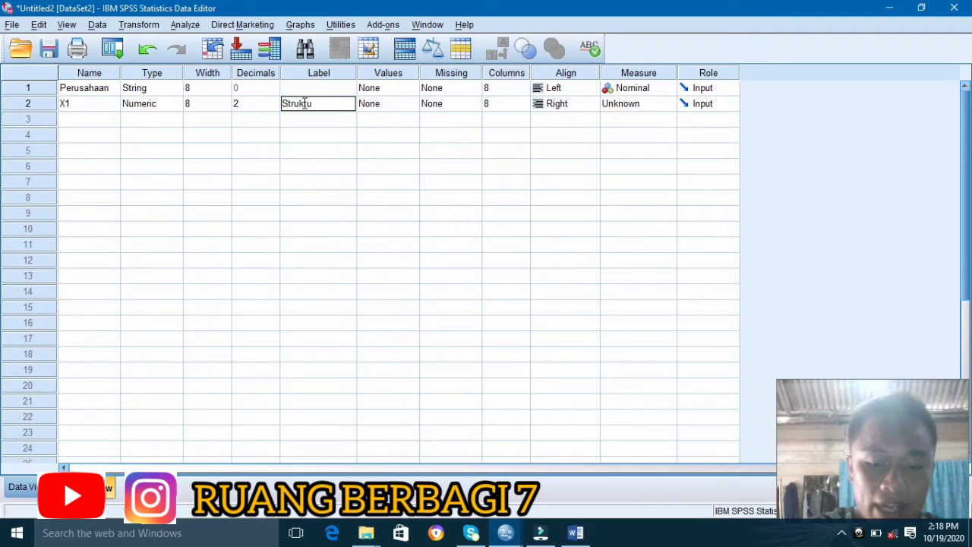
type("r Modal")
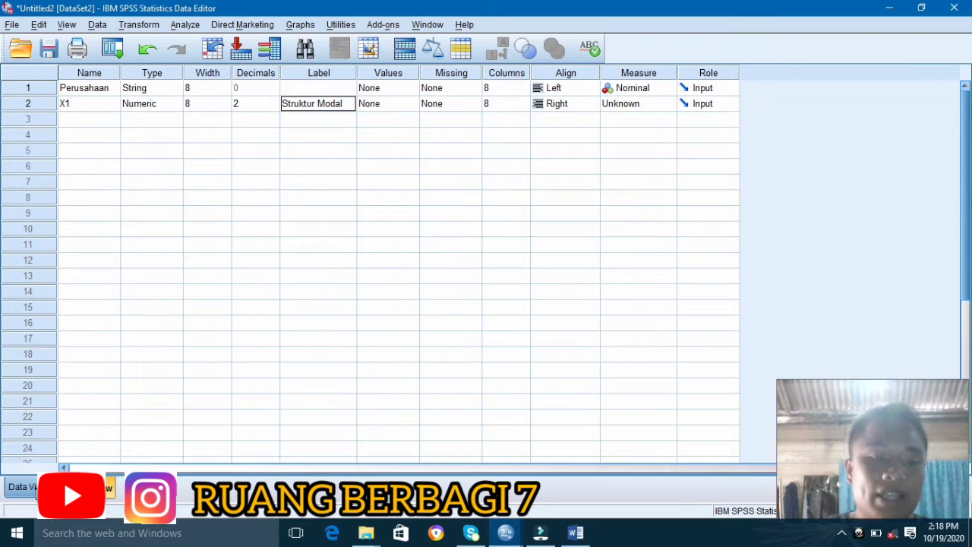
left_click(27, 488)
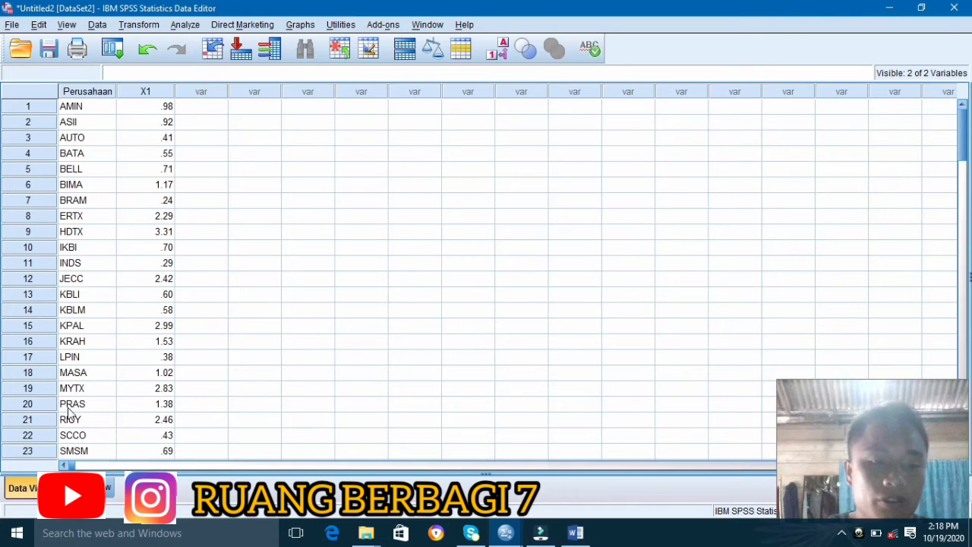
Set up Recode into Different Variables with Struktur Modal [X1] as the input and Kategori as the output variable name.
left_click(136, 25)
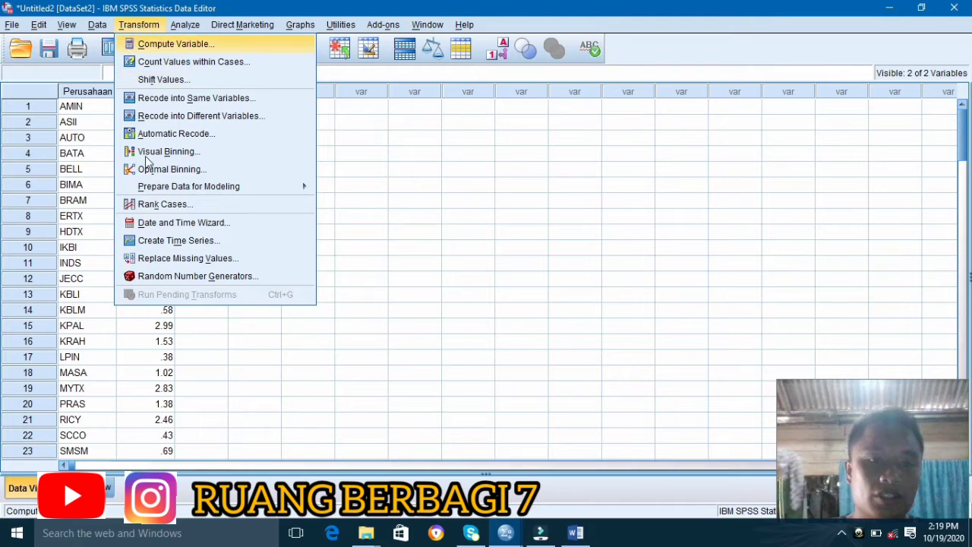
left_click(154, 116)
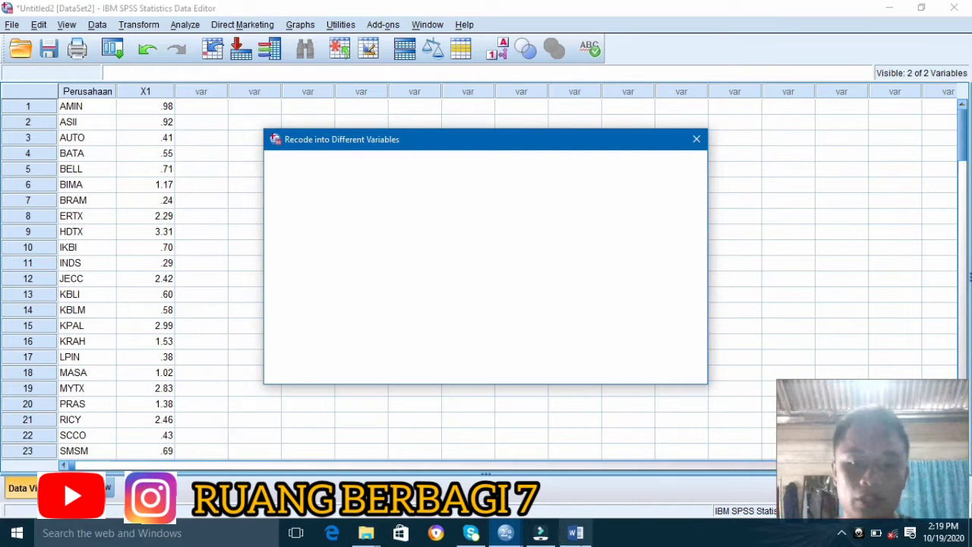
mouse_move(575, 532)
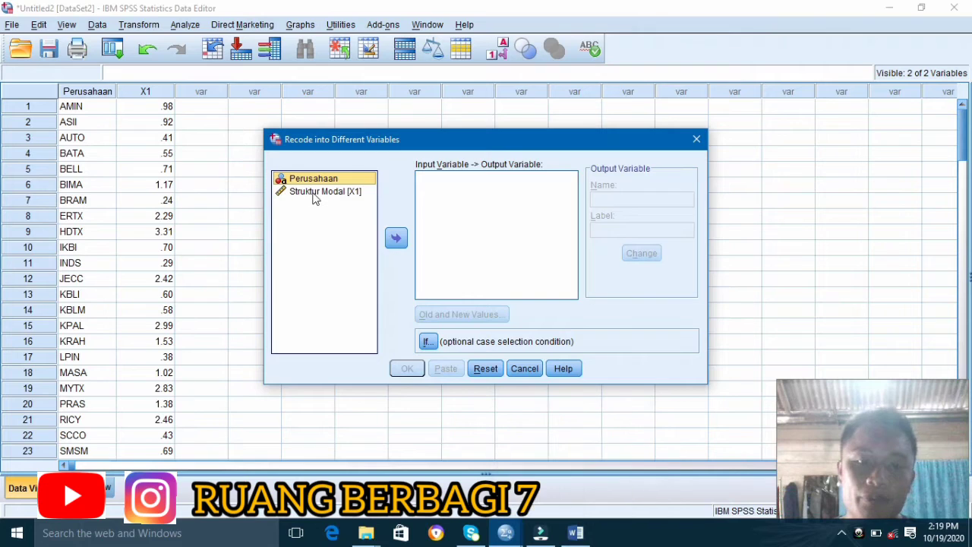
left_click(314, 192)
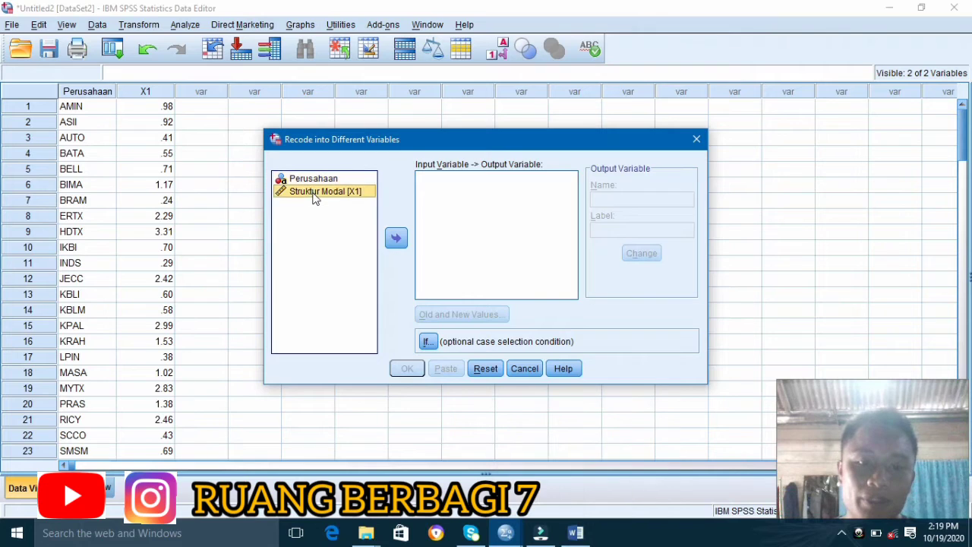
left_click(396, 239)
left_click(596, 198)
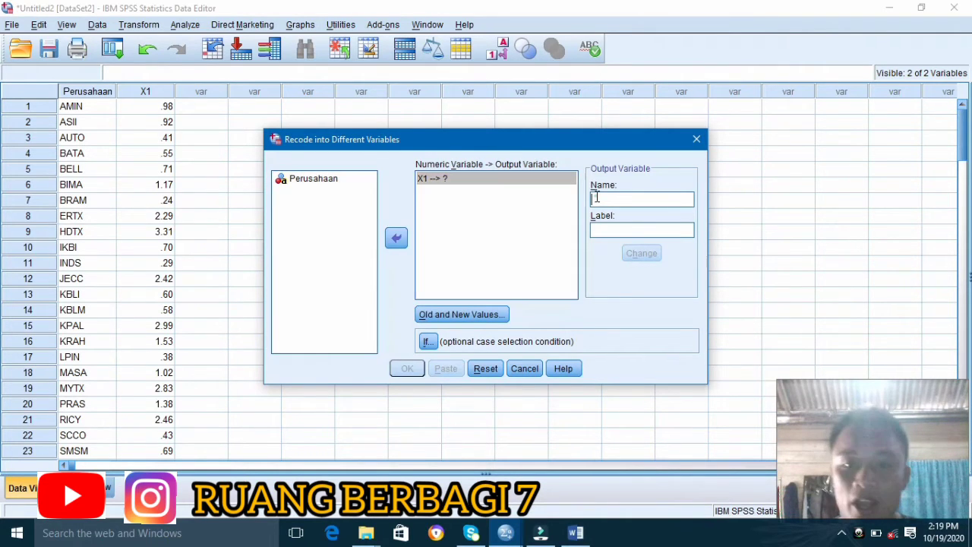
type("Kategori")
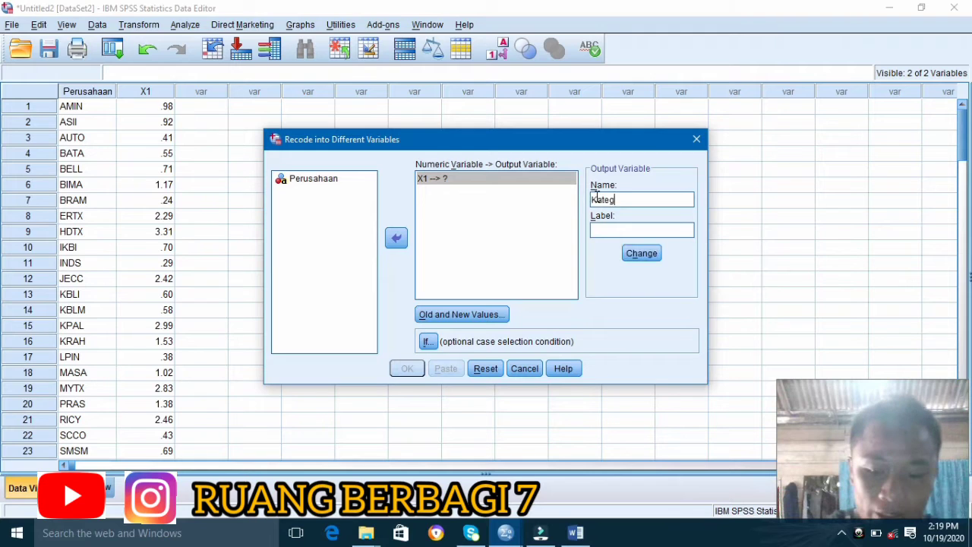
left_click(641, 255)
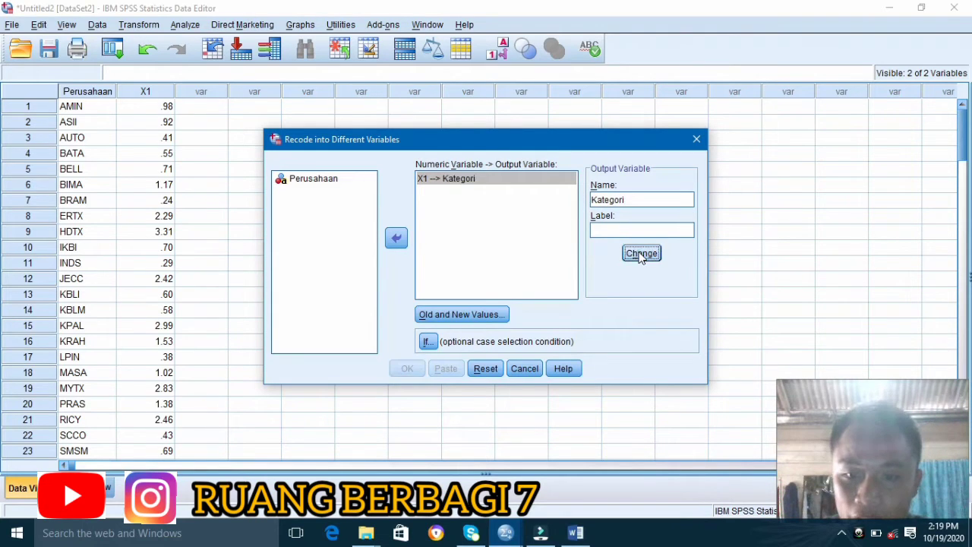
Define the first recode rule's new value as 1, with the old values as a range from LOWEST through a value.
left_click(480, 320)
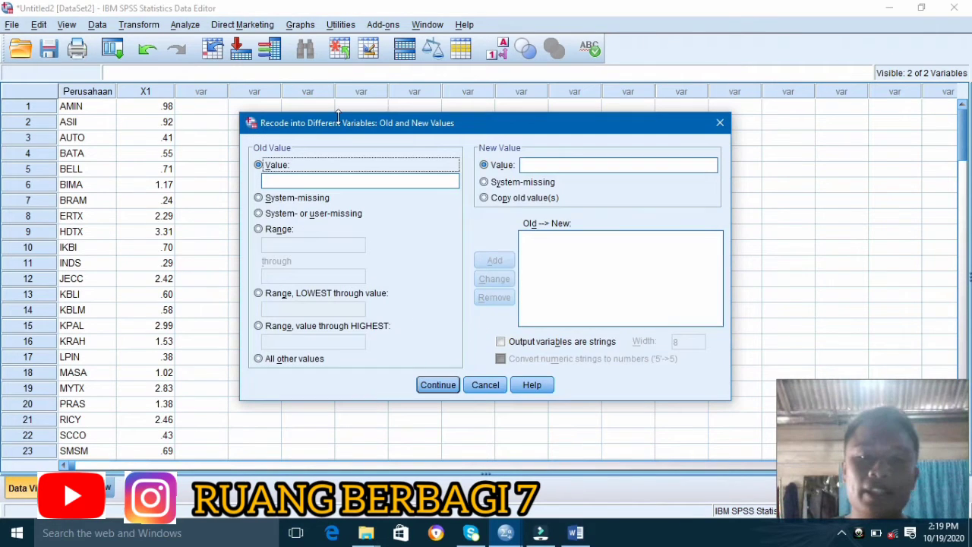
left_click(584, 162)
type("1")
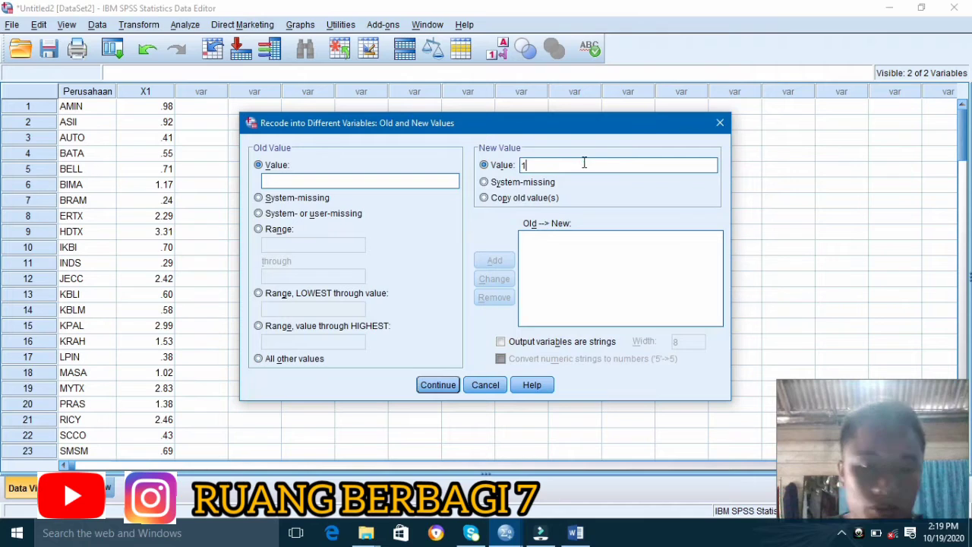
left_click(265, 299)
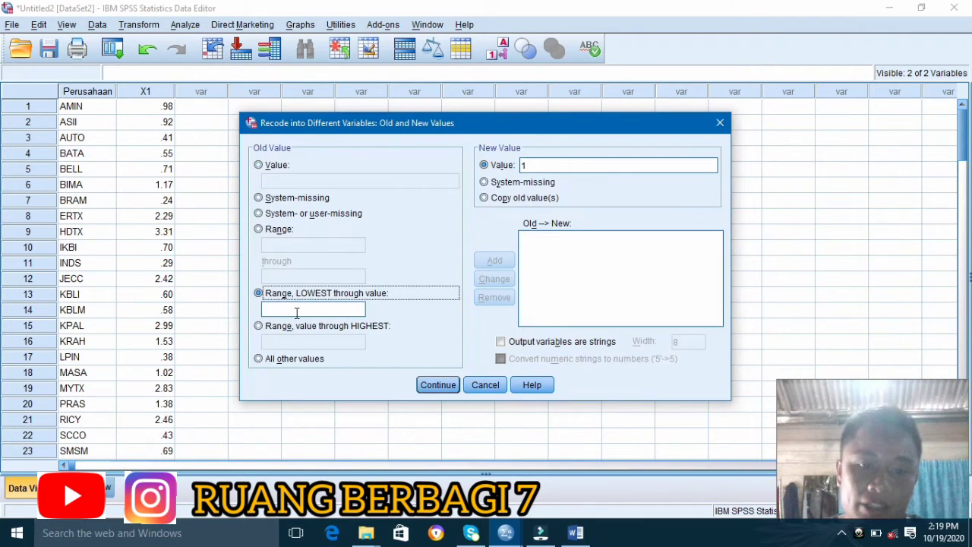
Check the Rendah score limit in the Word table, enter -0.43453 as the range's upper limit and add the rule.
left_click(575, 534)
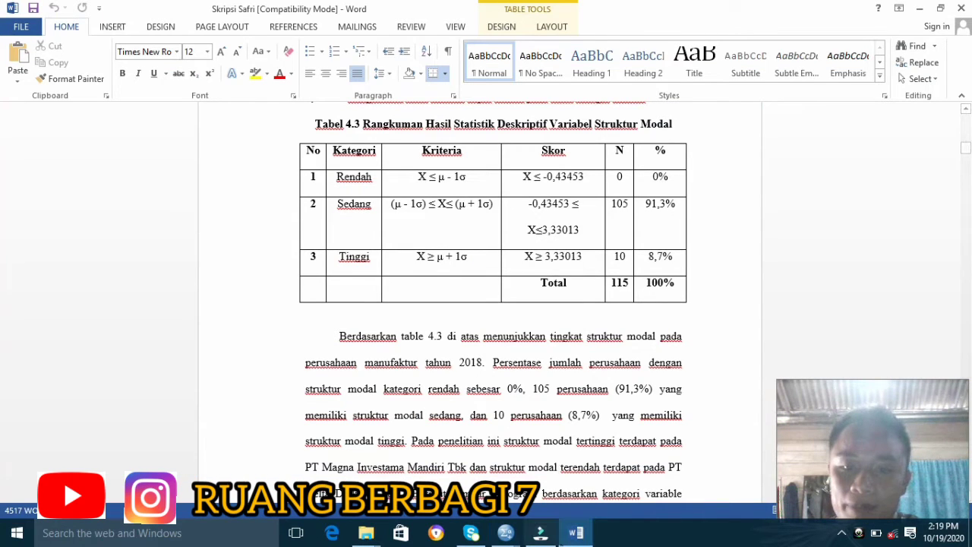
left_click(575, 534)
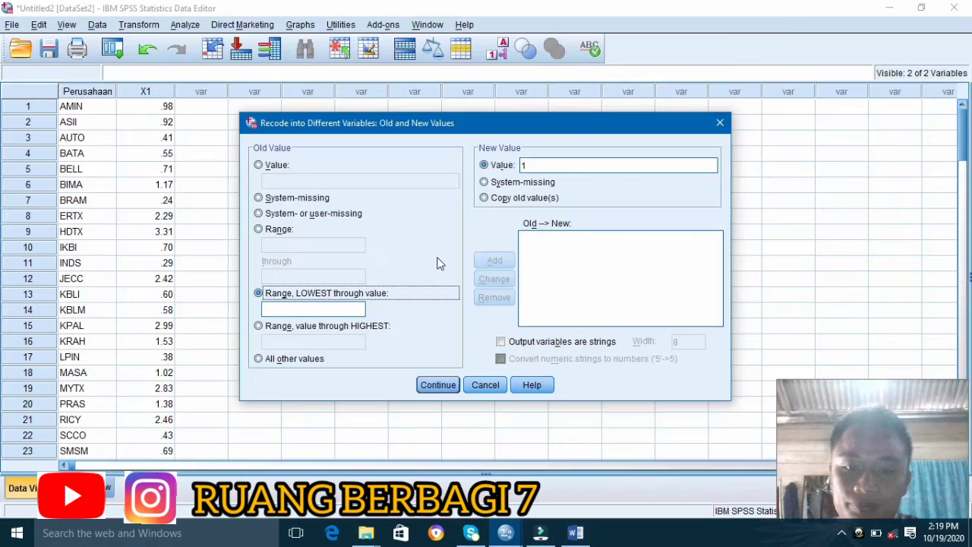
left_click(309, 309)
type("-")
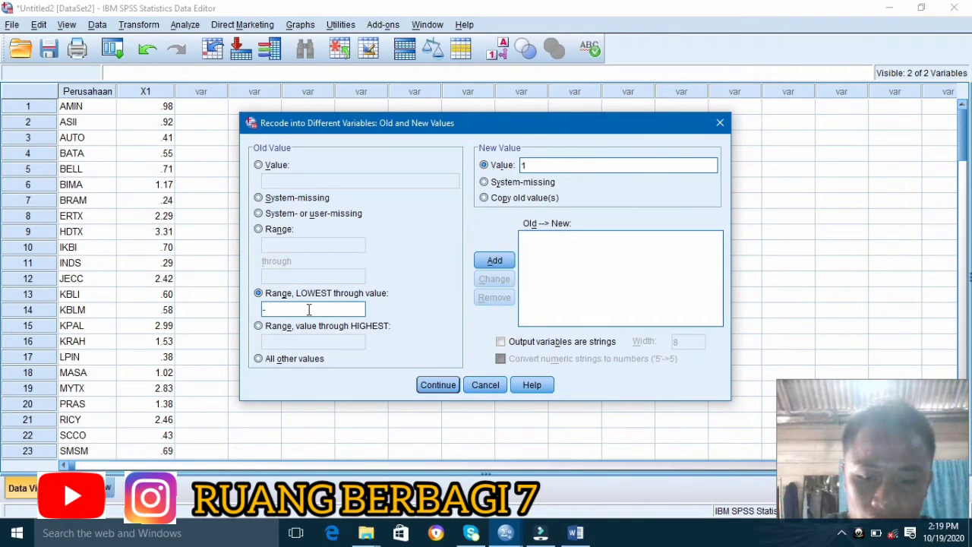
type("0.434")
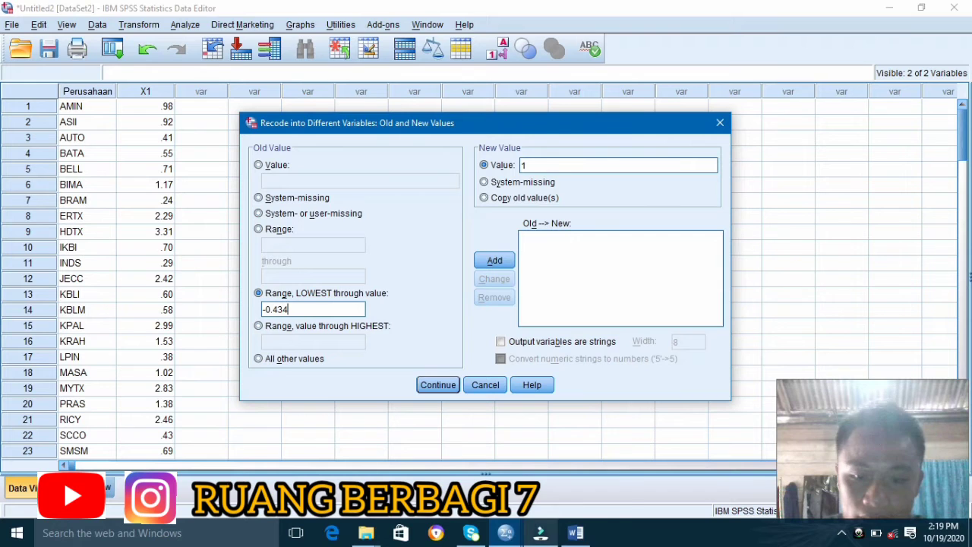
left_click(573, 534)
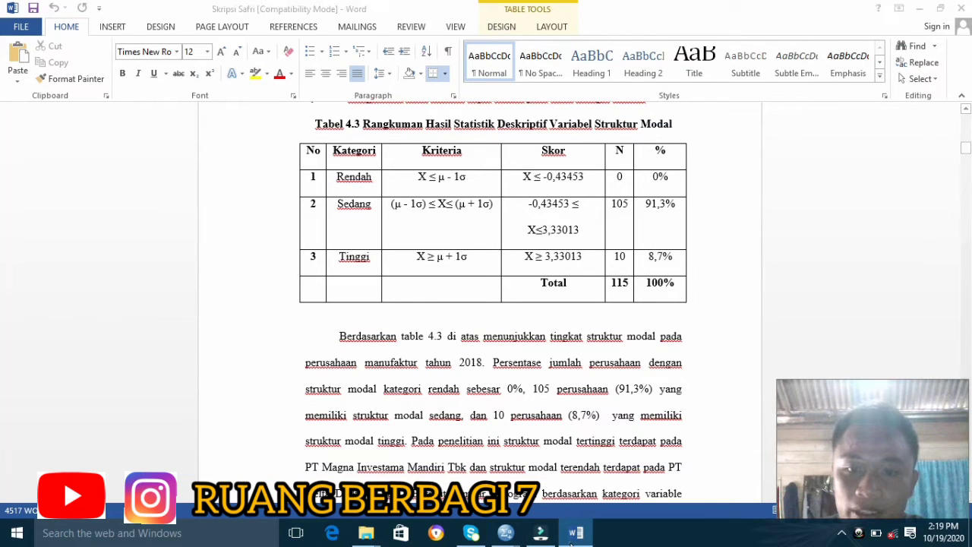
left_click(505, 533)
left_click(320, 311)
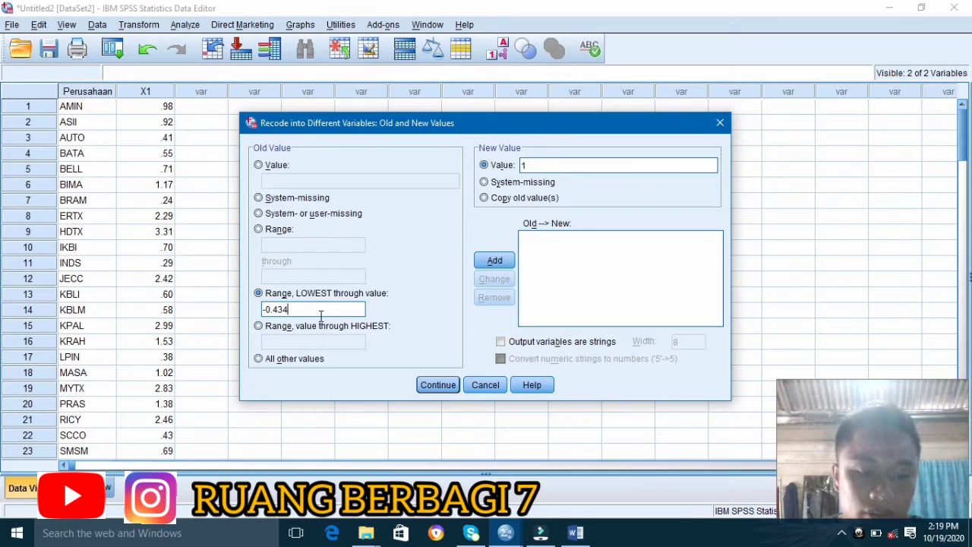
type("53")
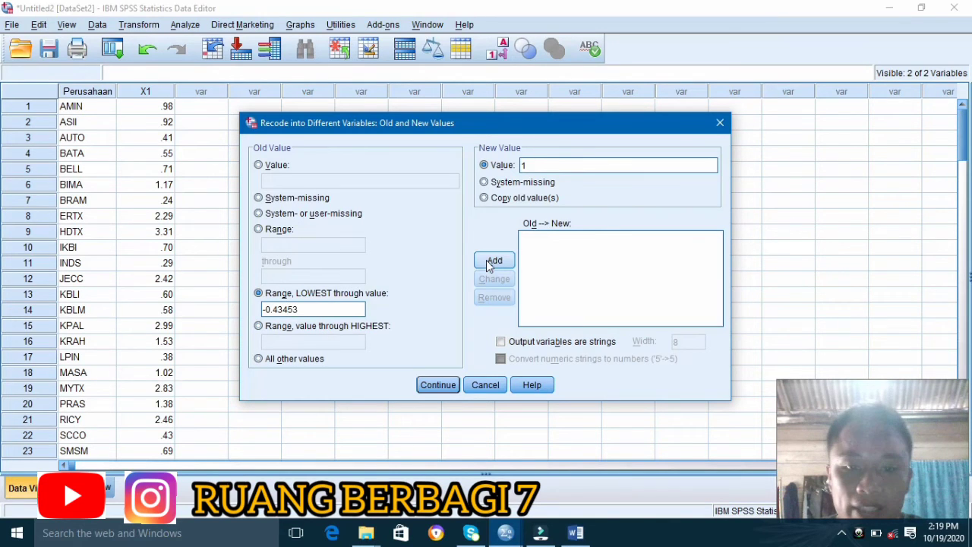
left_click(485, 260)
Add a recode rule turning the range -0.43453 through 3.33013 into 2, checking the Sedang limit in the Word table.
left_click(538, 164)
type("2")
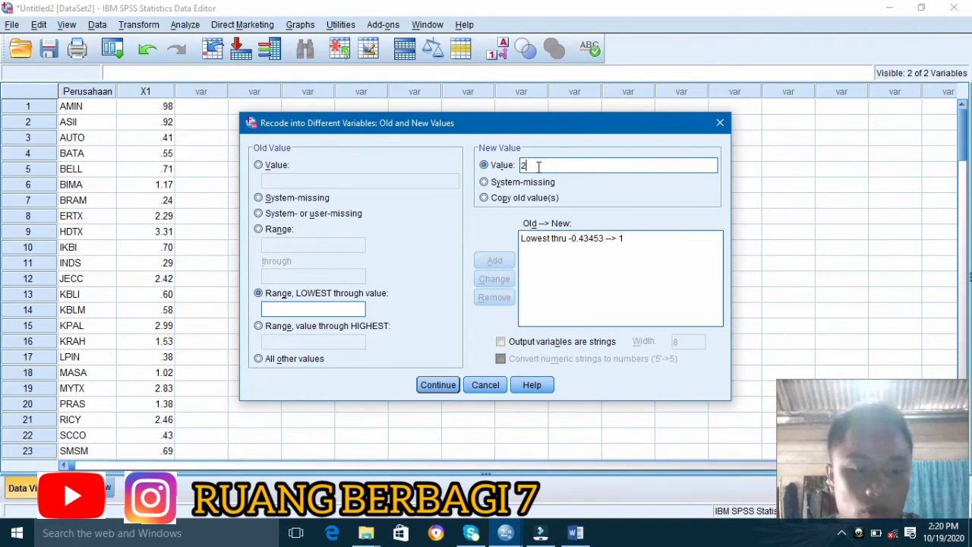
left_click(278, 228)
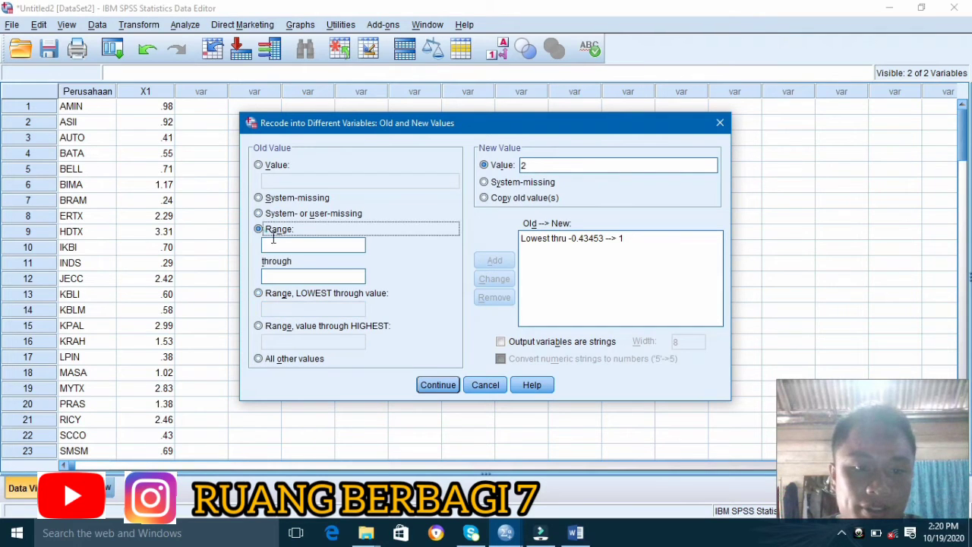
left_click(274, 243)
type("-0.")
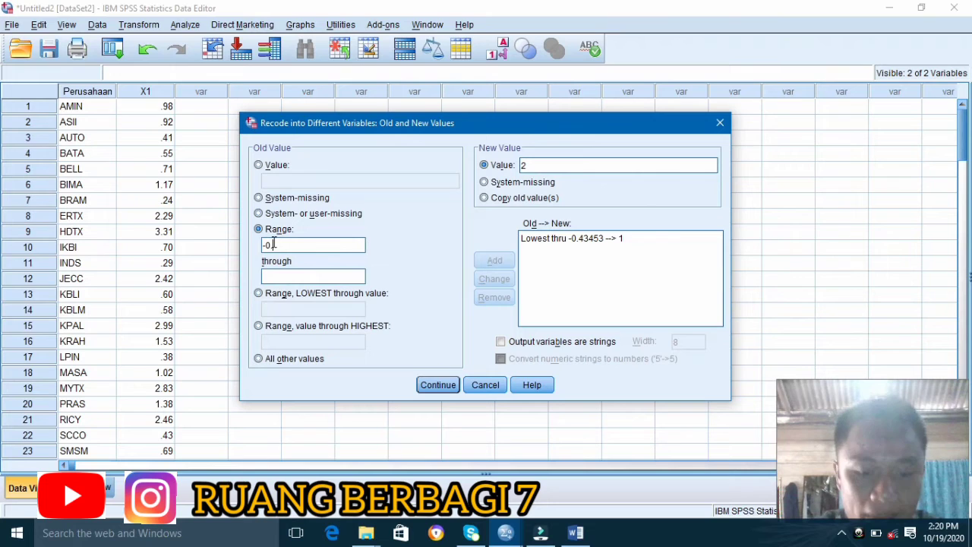
type("43453")
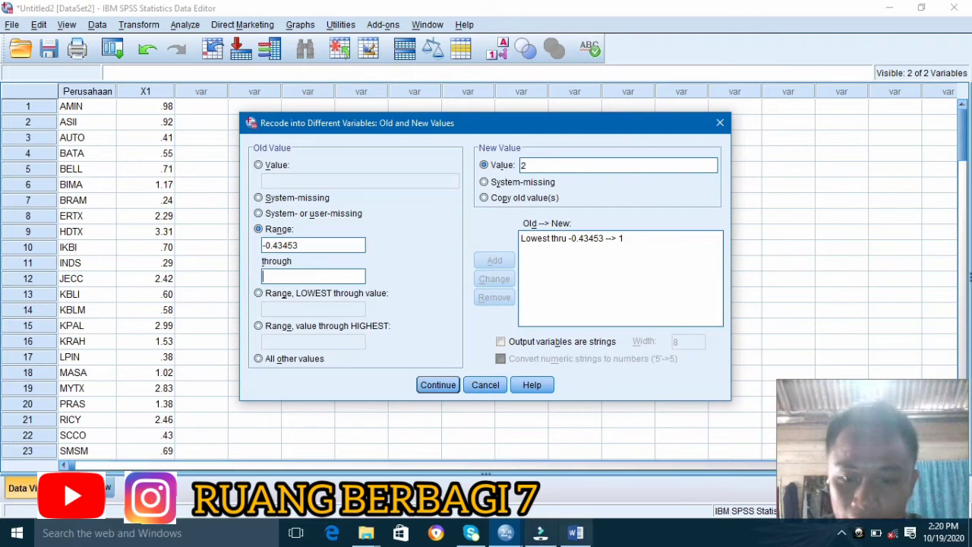
left_click(575, 532)
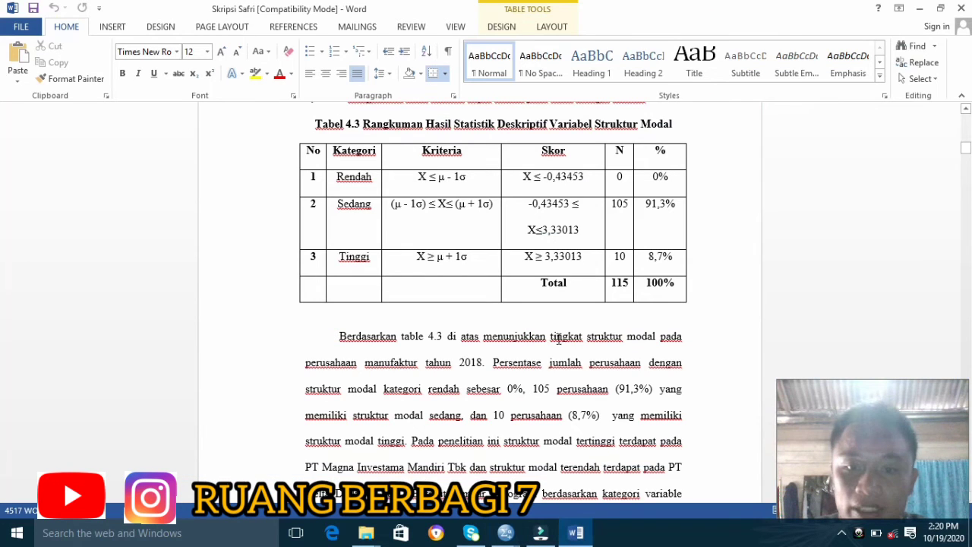
left_click(566, 524)
type("3")
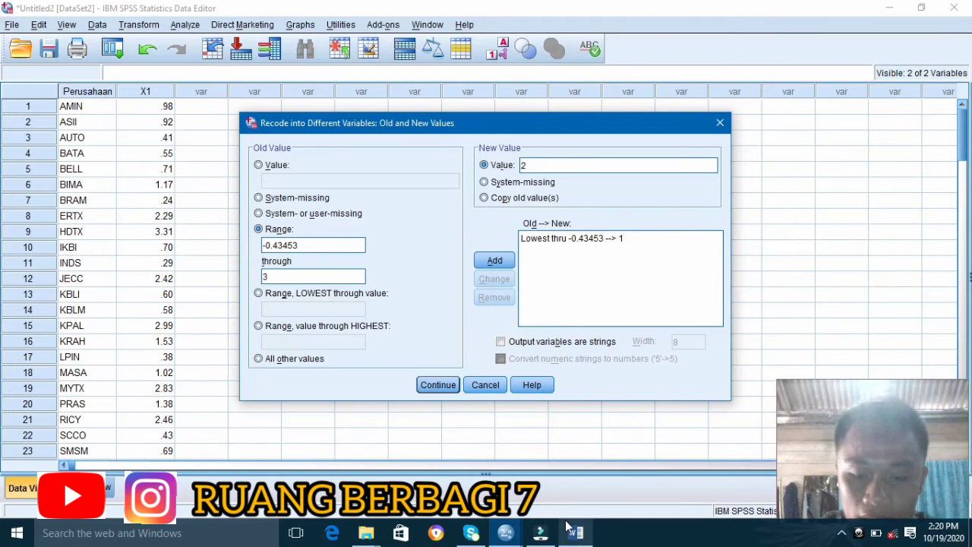
type(".")
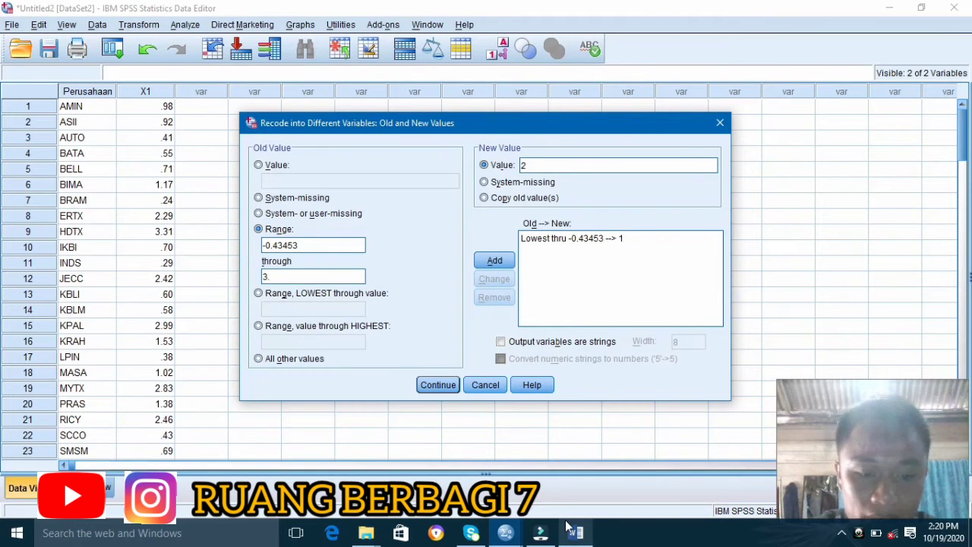
type("33013")
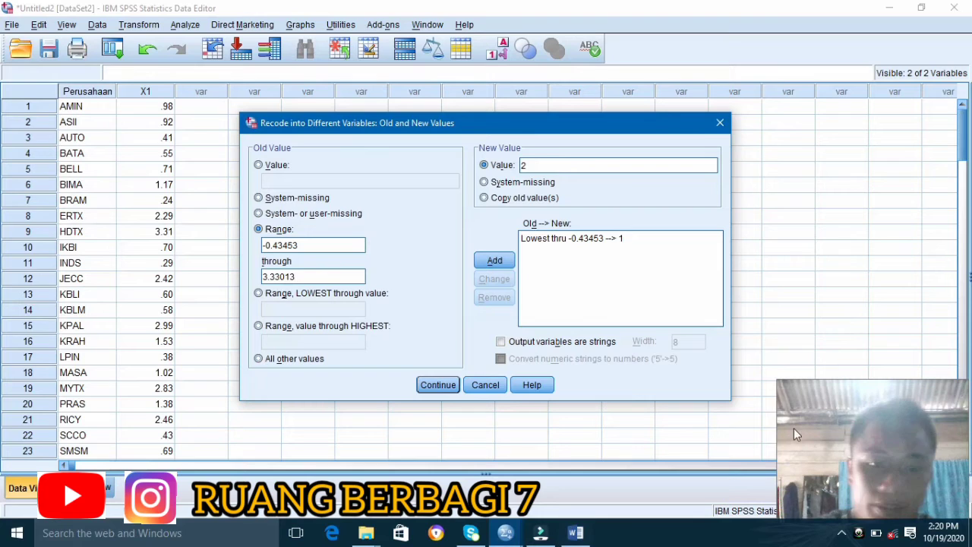
left_click(501, 264)
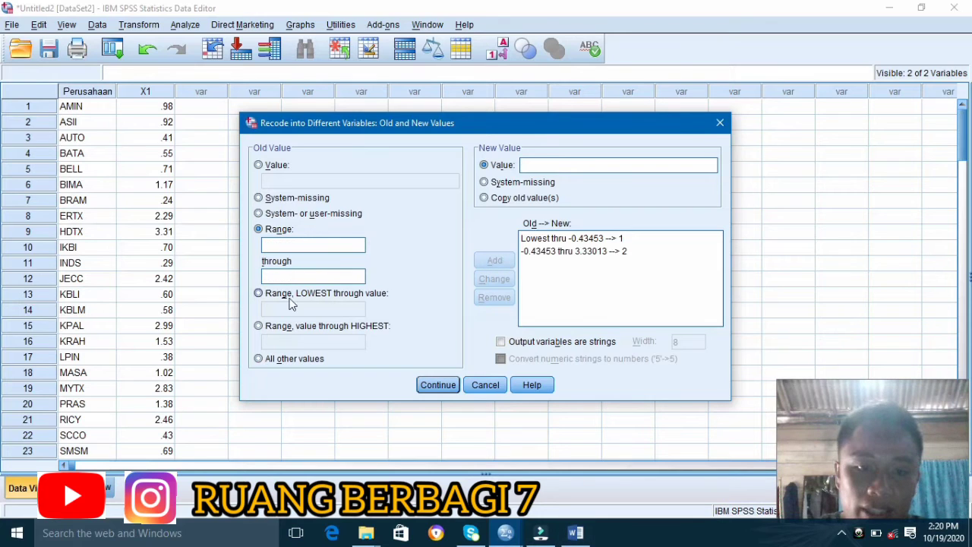
Add a recode rule turning the range 333013 through HIGHEST into the new value 3.
left_click(258, 326)
left_click(281, 340)
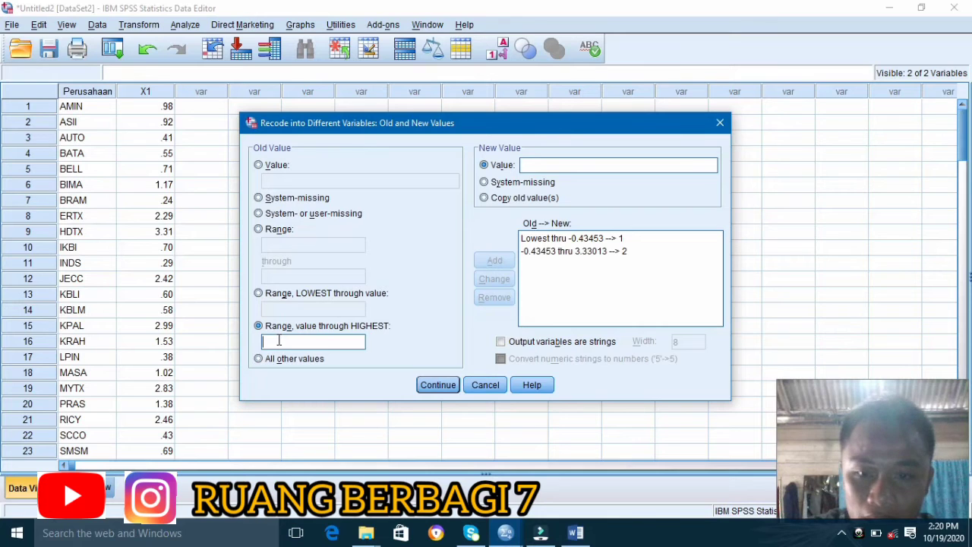
left_click(558, 164)
type("3")
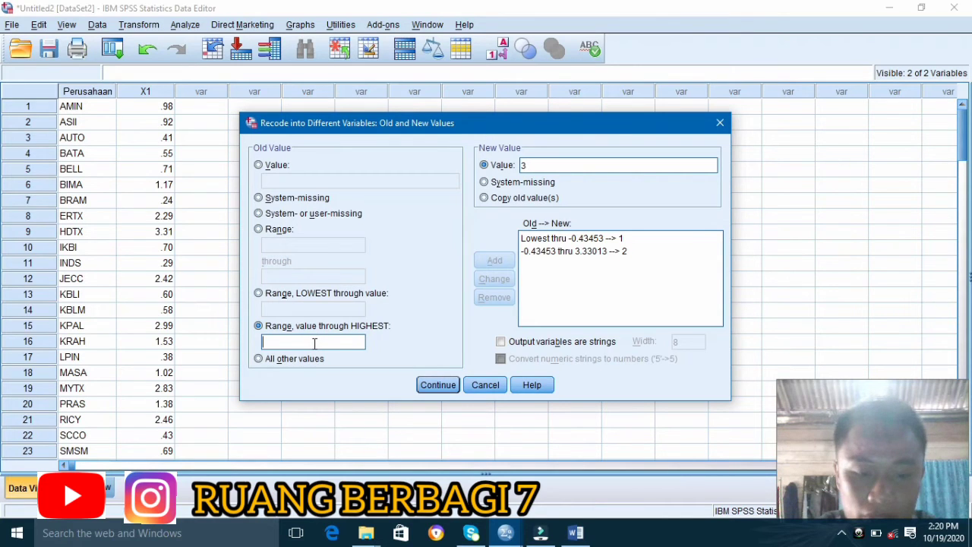
left_click(315, 343)
type("333")
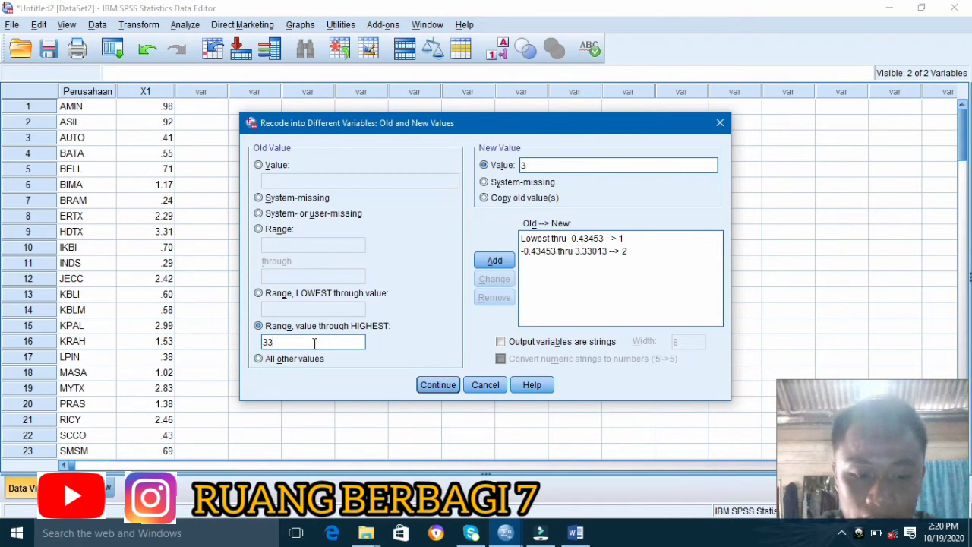
type("013")
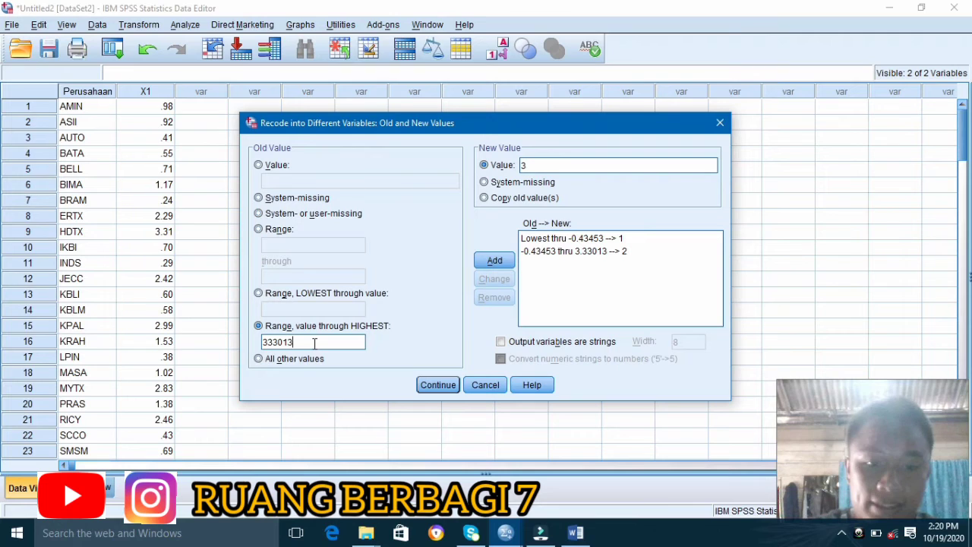
left_click(507, 259)
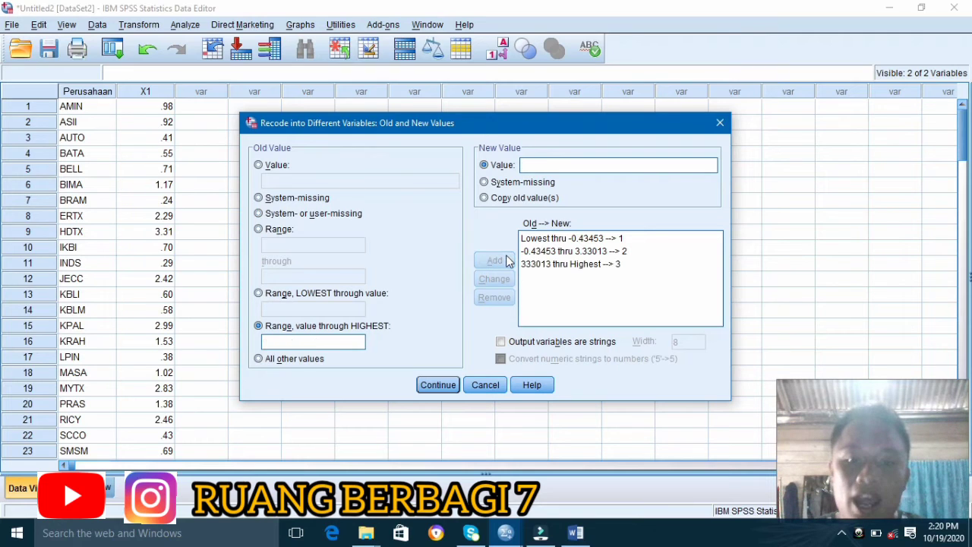
Accept the old and new values, run the recode and switch back to the Untitled2 dataset.
left_click(437, 384)
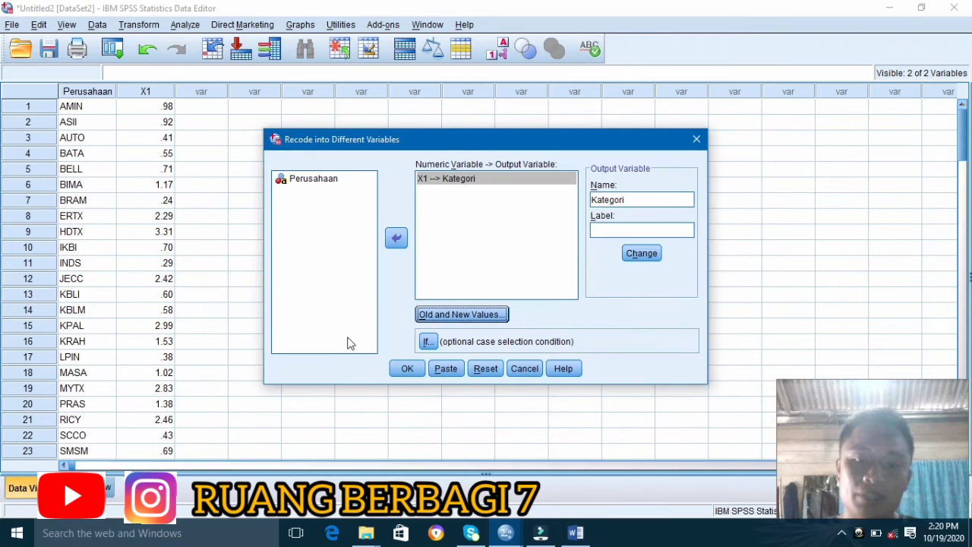
left_click(406, 369)
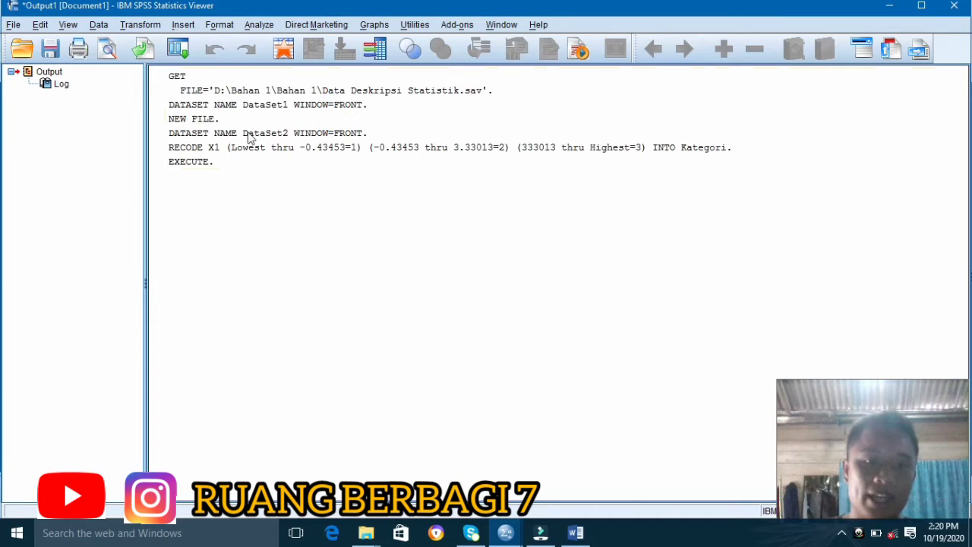
mouse_move(515, 540)
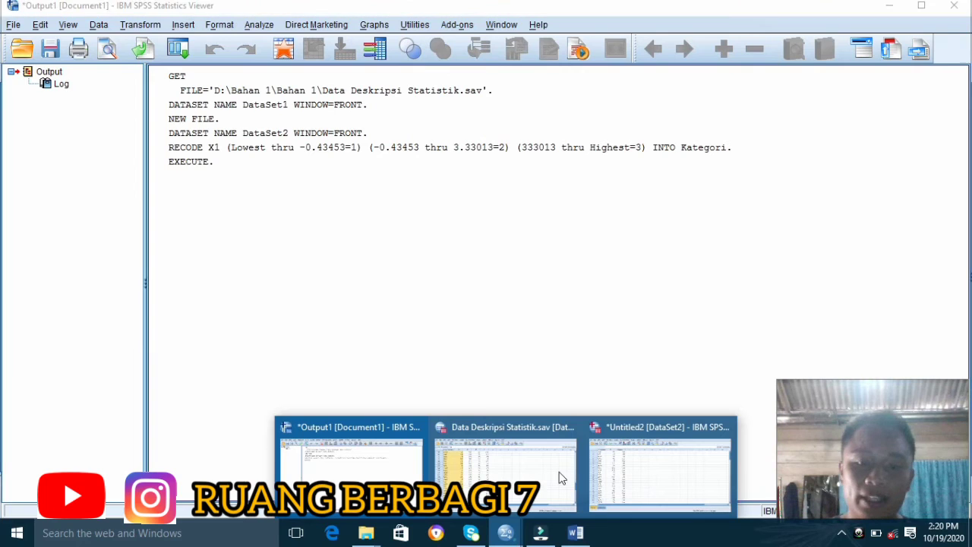
left_click(646, 486)
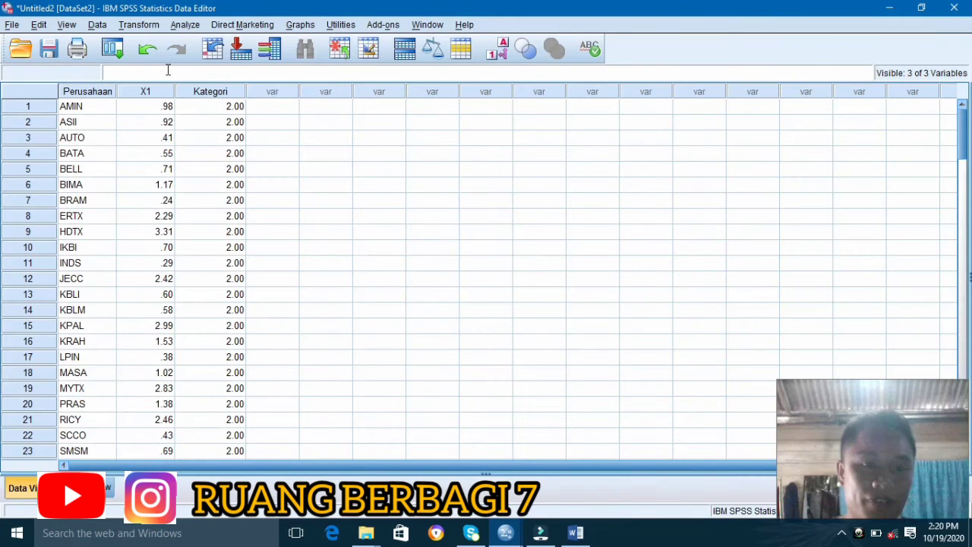
In the variable definitions, add the value label rendah for value 1 of Kategori.
left_click(99, 488)
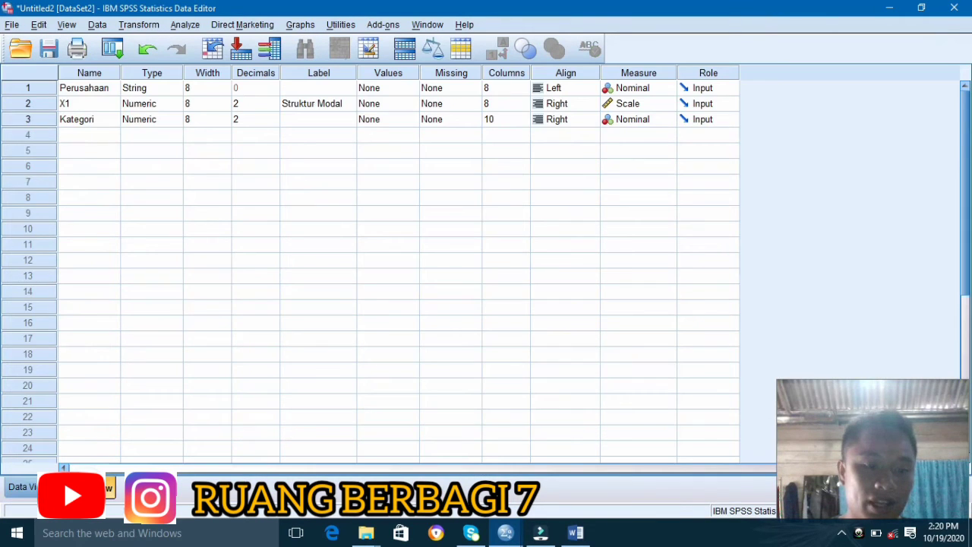
left_click(309, 125)
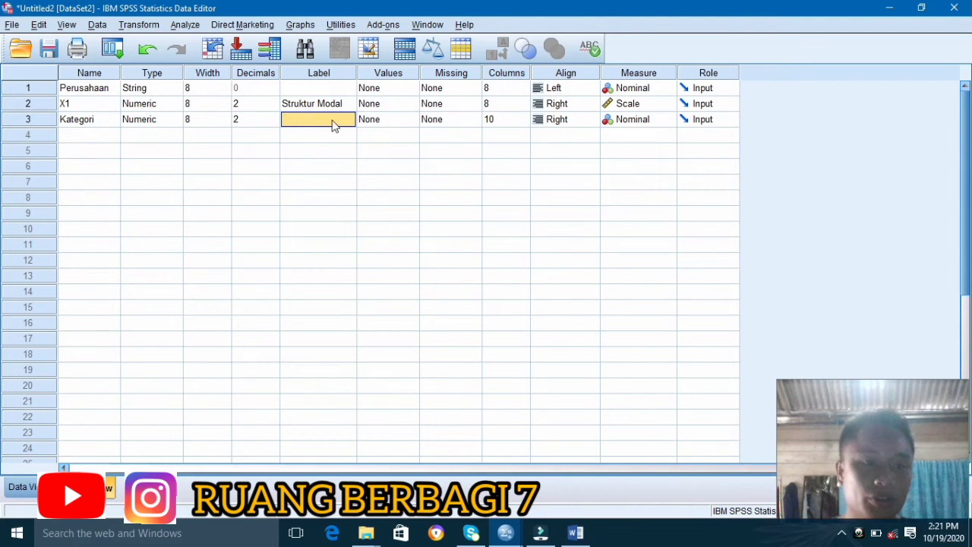
left_click(405, 121)
left_click(409, 120)
type("1")
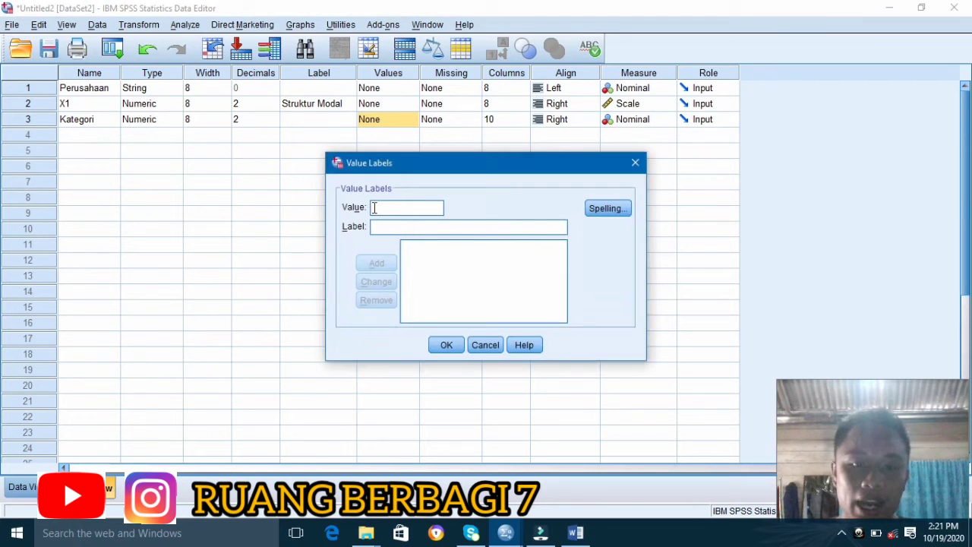
left_click(385, 226)
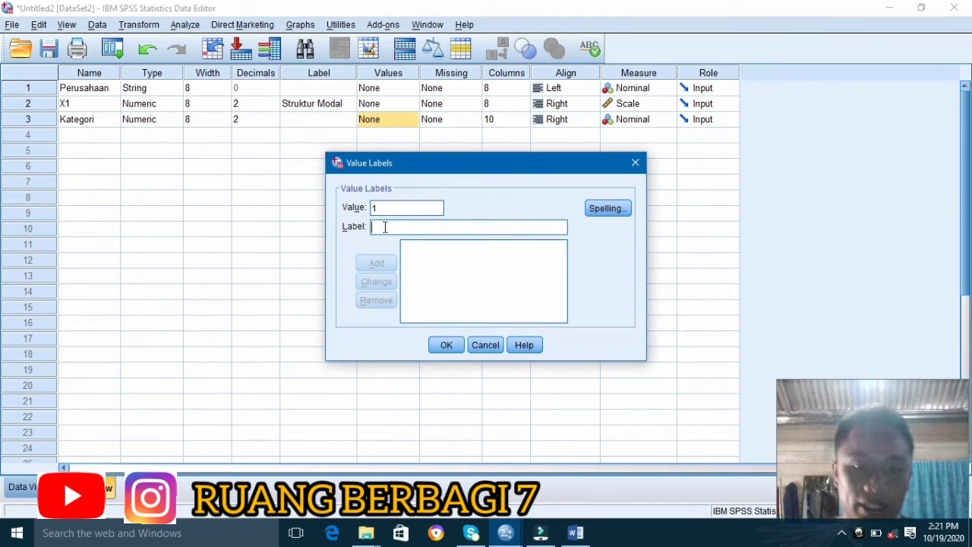
type("rendah")
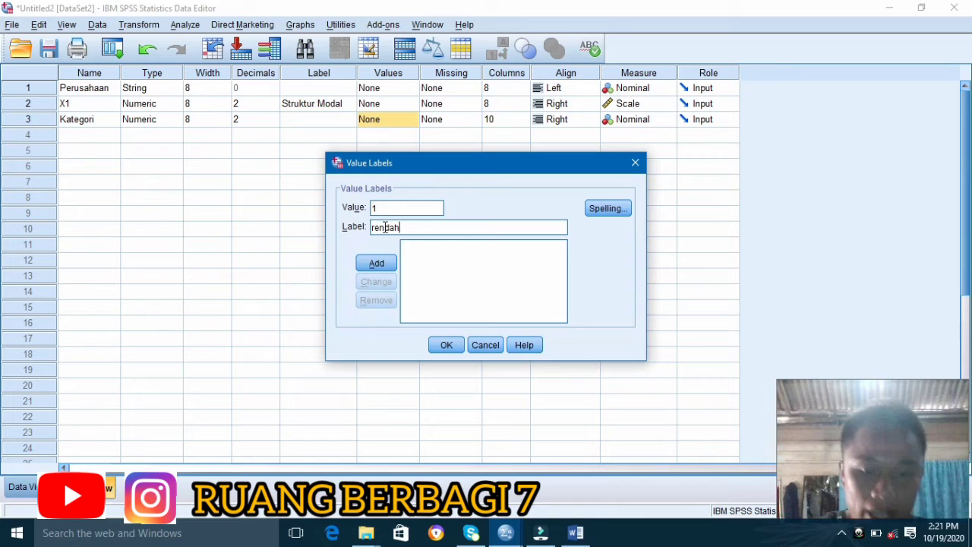
left_click(375, 263)
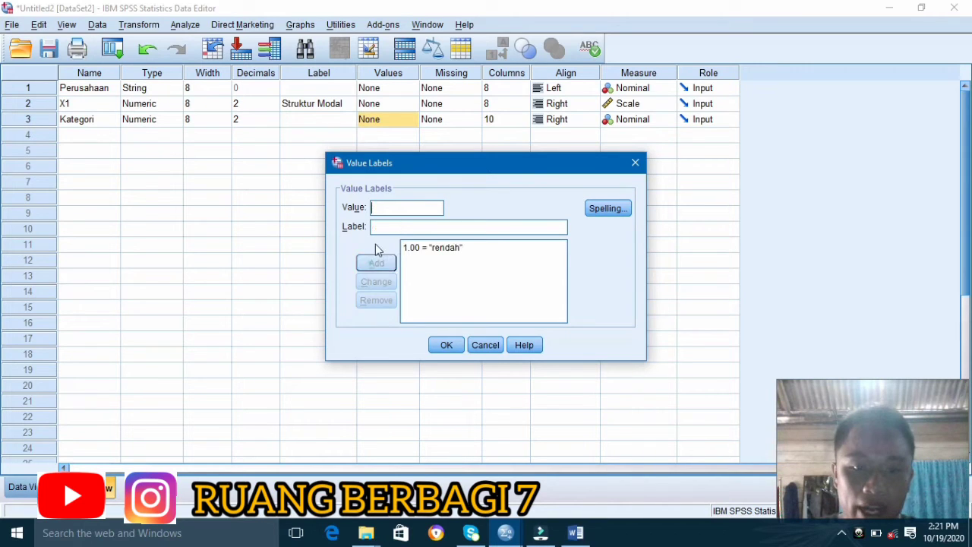
Add the value label sedang for value 2 of Kategori.
type("2")
left_click(390, 226)
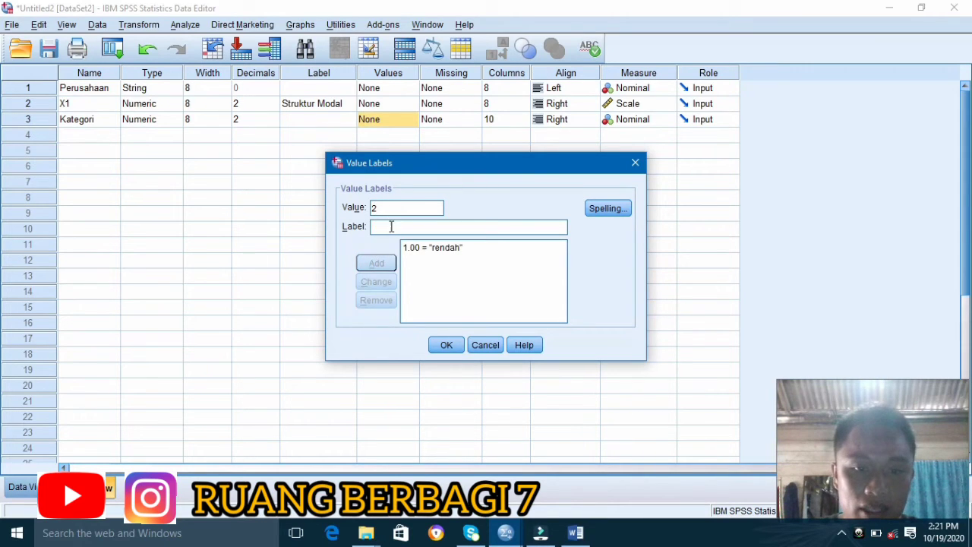
type("sedang")
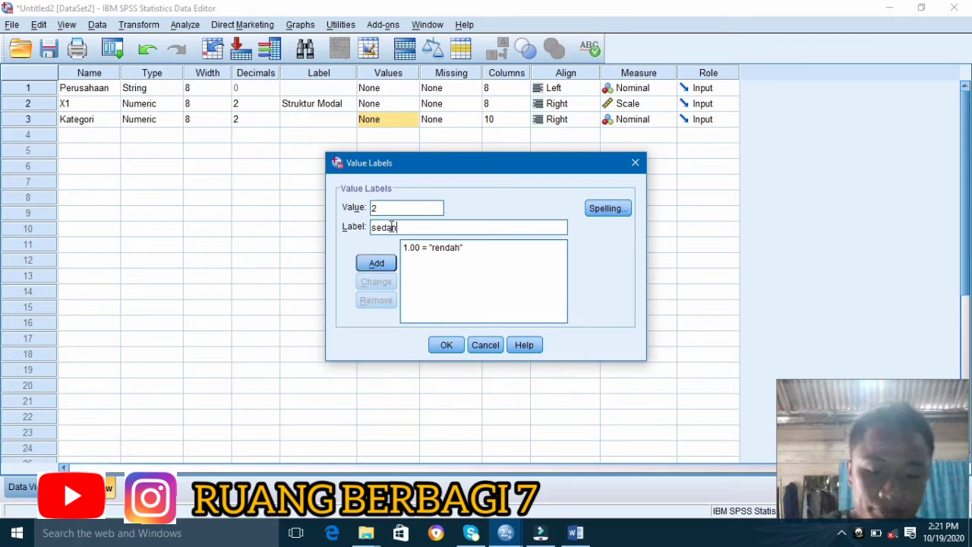
left_click(373, 266)
Add the value label tinggi for value 3 of Kategori and accept the value labels.
type("3")
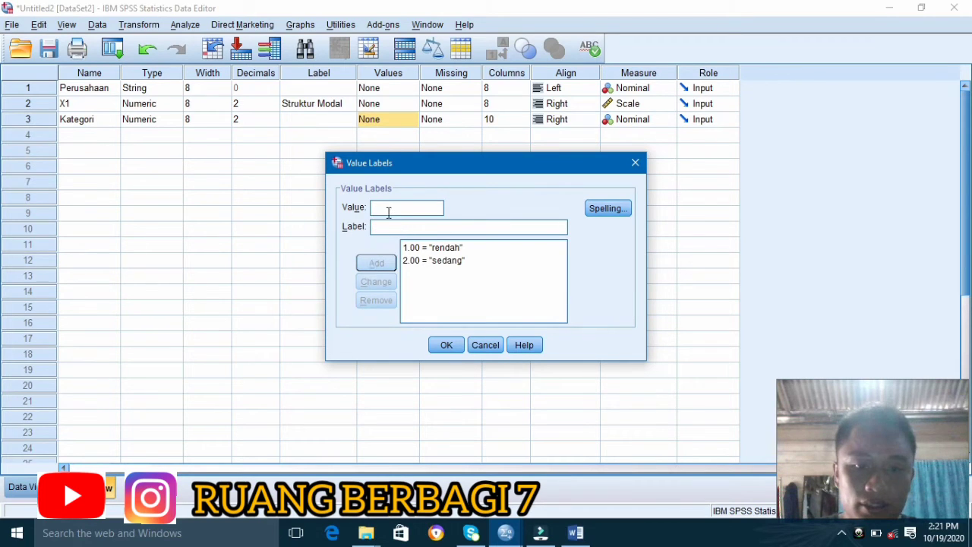
left_click(390, 226)
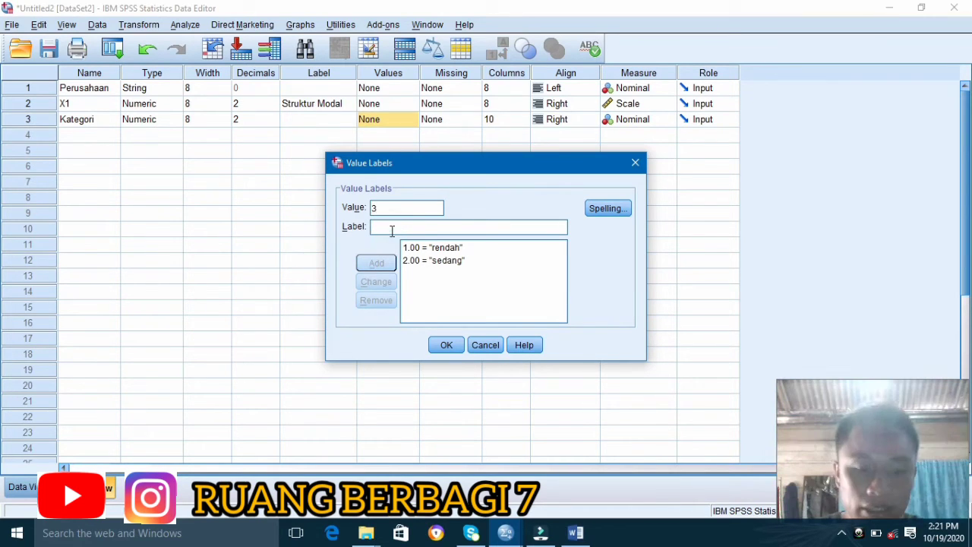
type("tinggi")
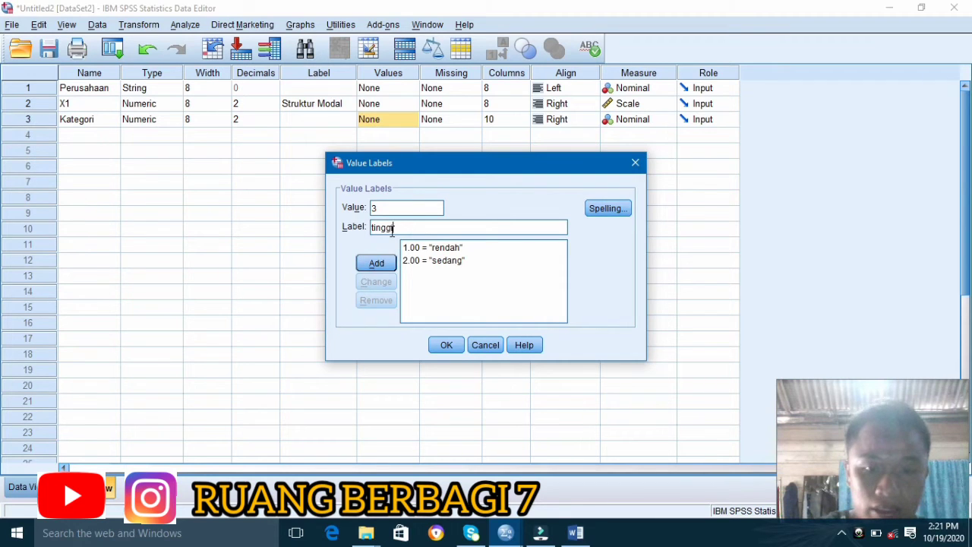
left_click(367, 269)
left_click(450, 345)
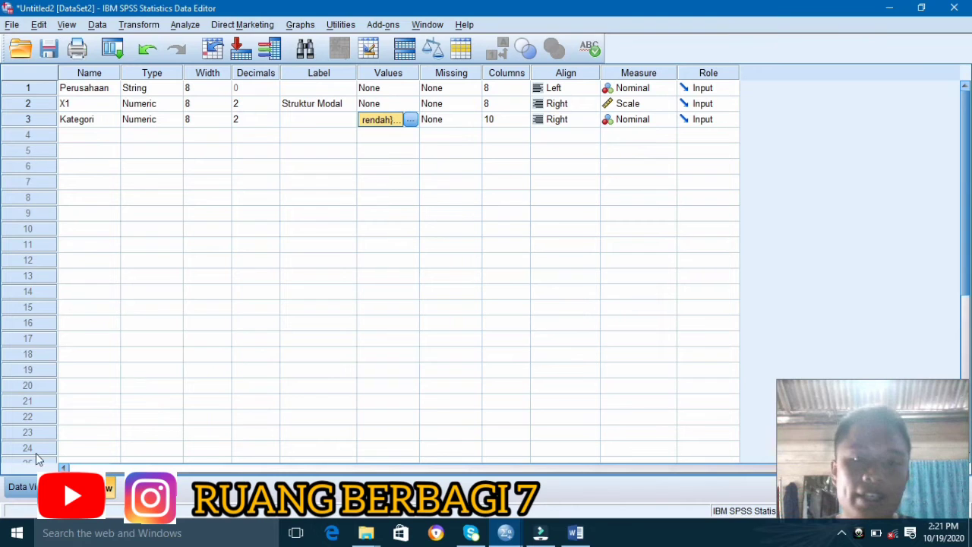
From the data view, start a Frequencies analysis and set its chart type to bar charts showing percentages.
left_click(32, 487)
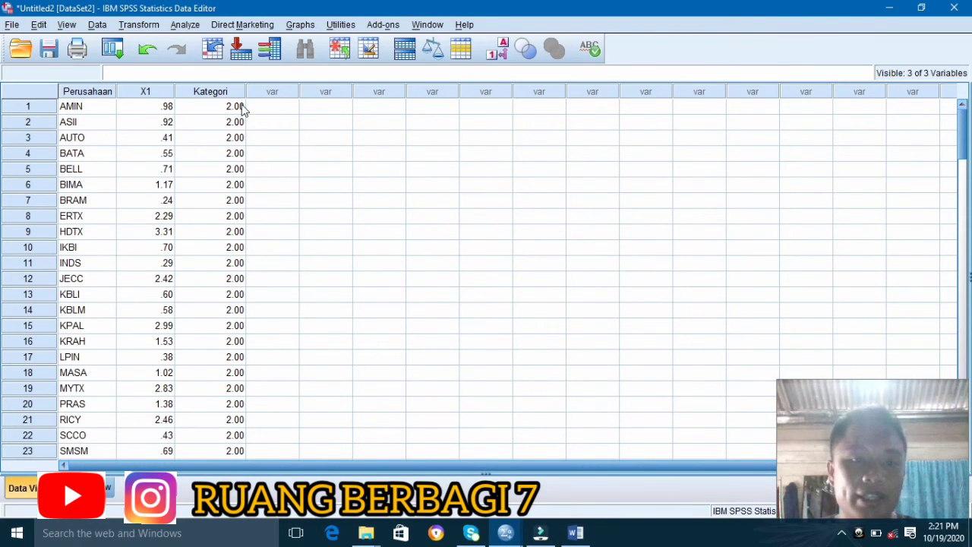
left_click(188, 26)
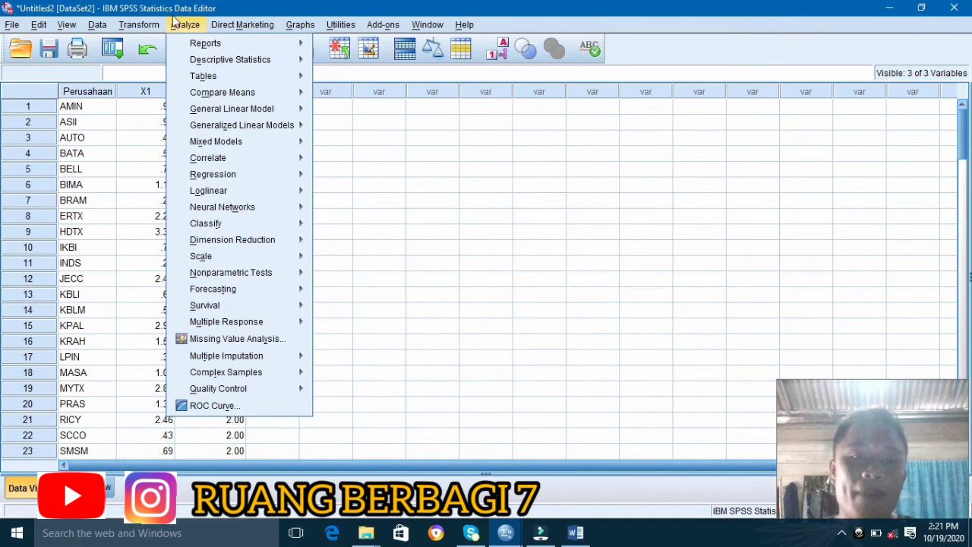
mouse_move(304, 66)
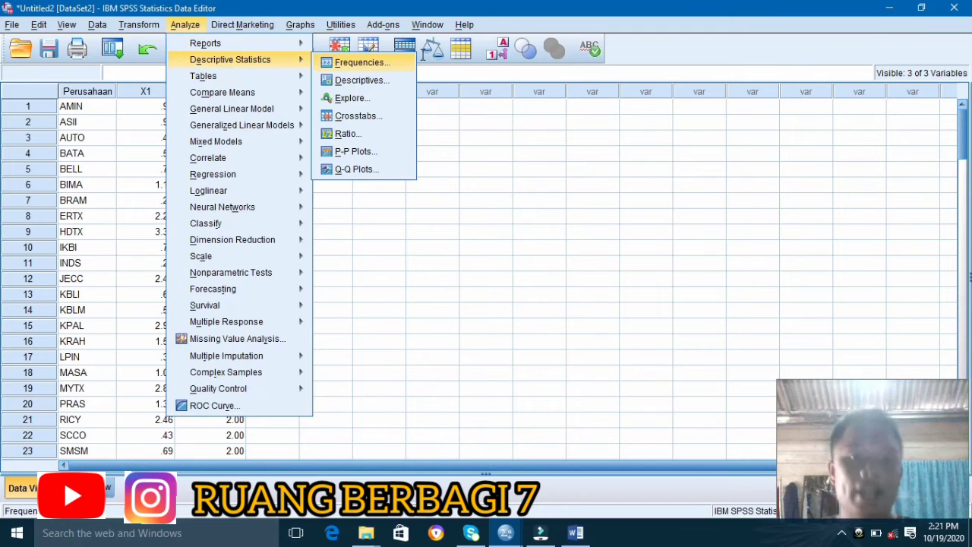
left_click(403, 62)
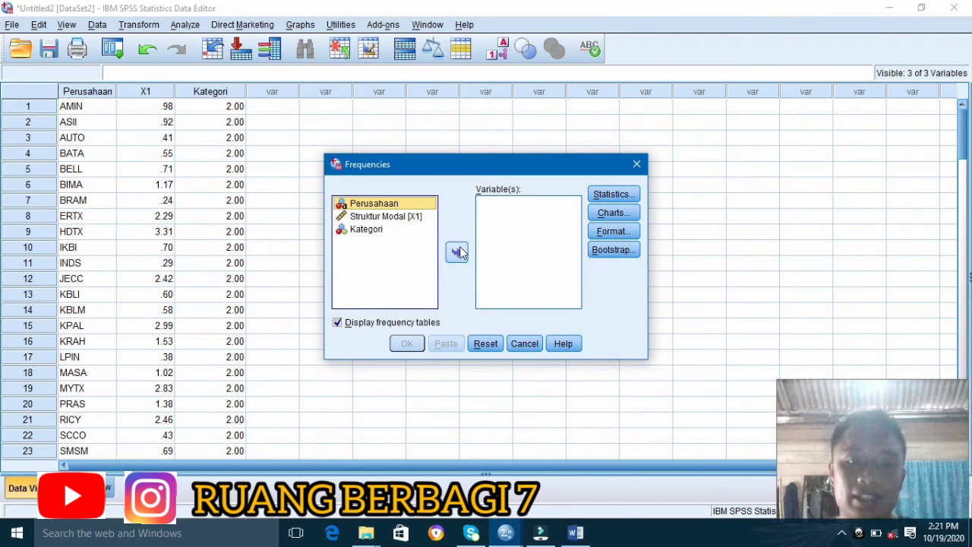
left_click(376, 230)
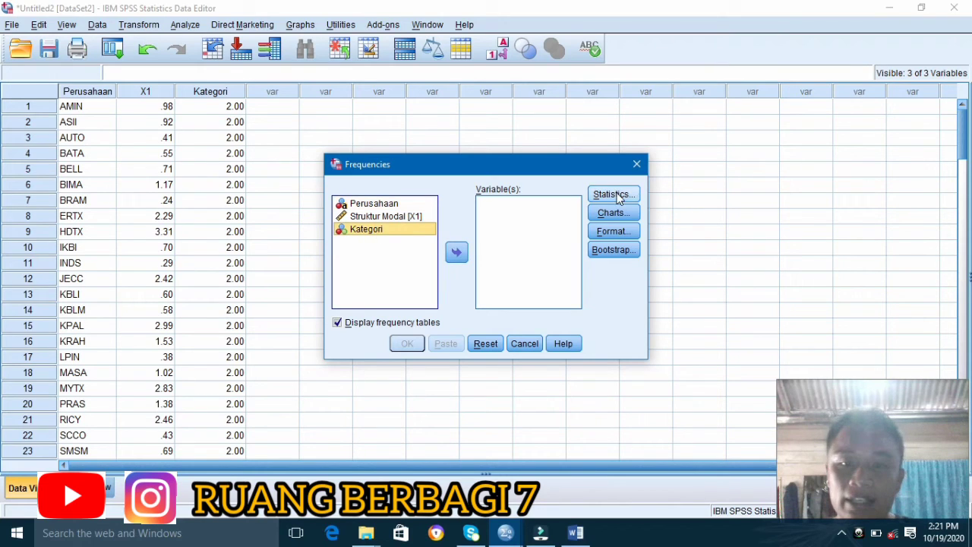
left_click(602, 215)
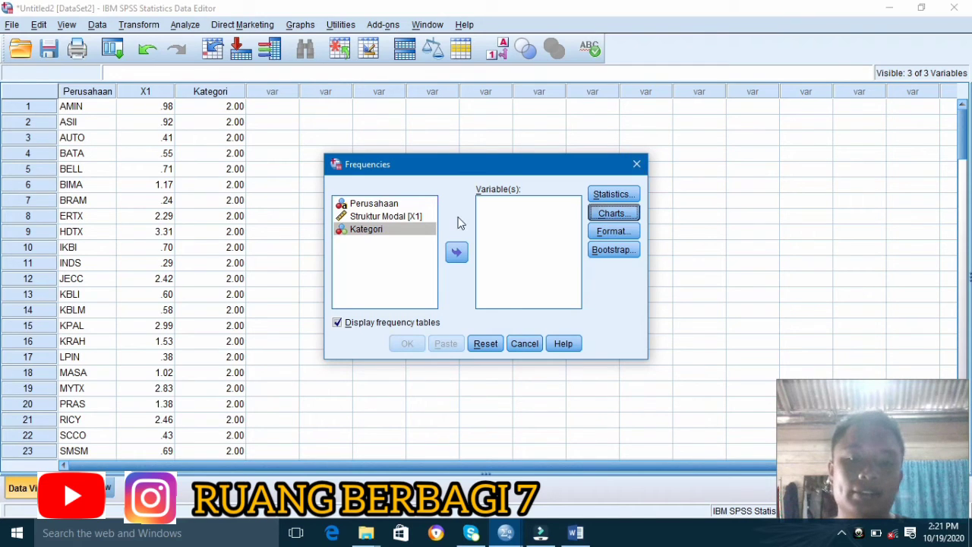
left_click(612, 214)
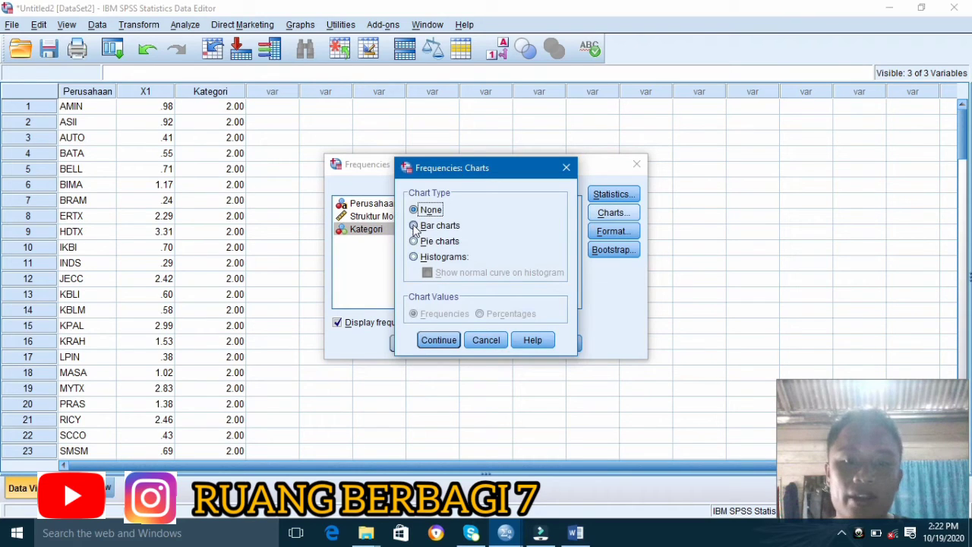
left_click(415, 226)
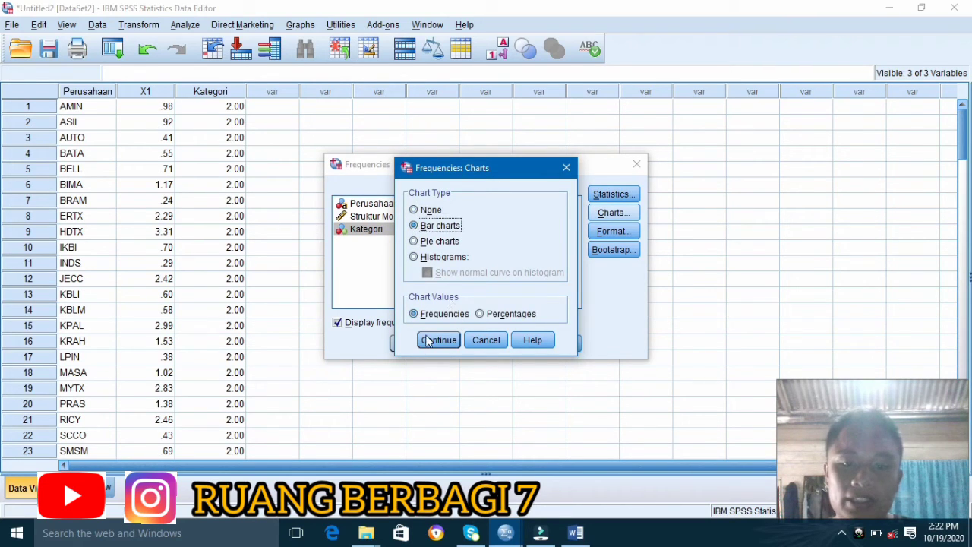
left_click(481, 314)
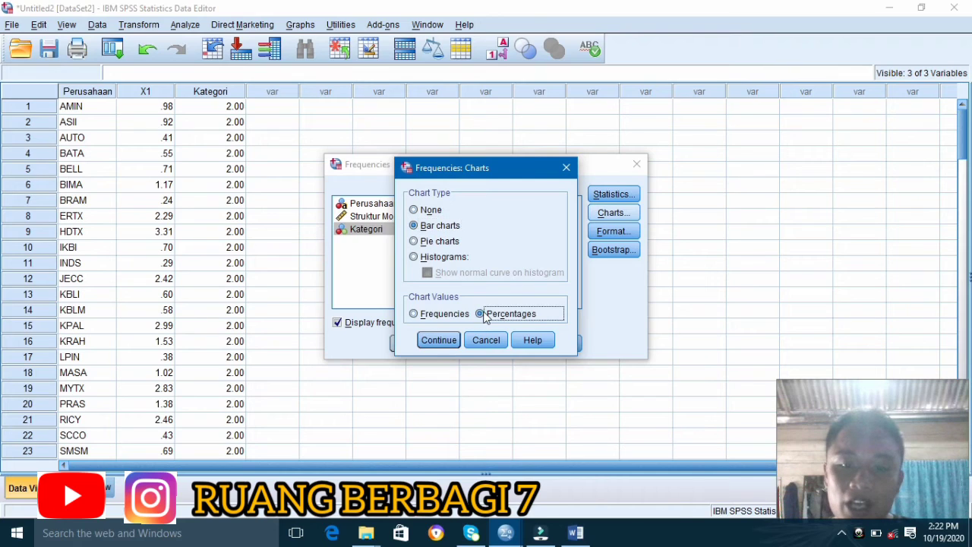
left_click(435, 339)
Add Kategori to the variables to analyse and run the Frequencies analysis.
left_click(371, 230)
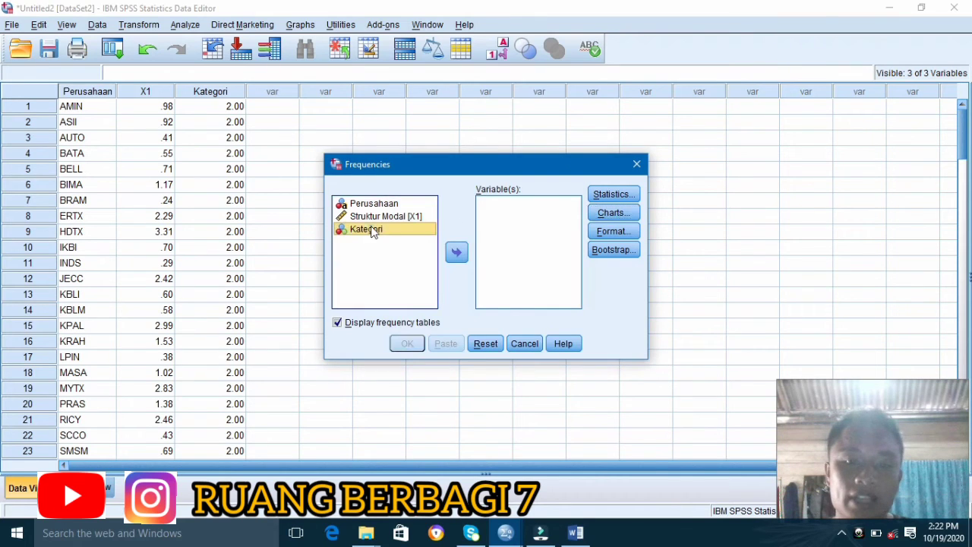
left_click(456, 251)
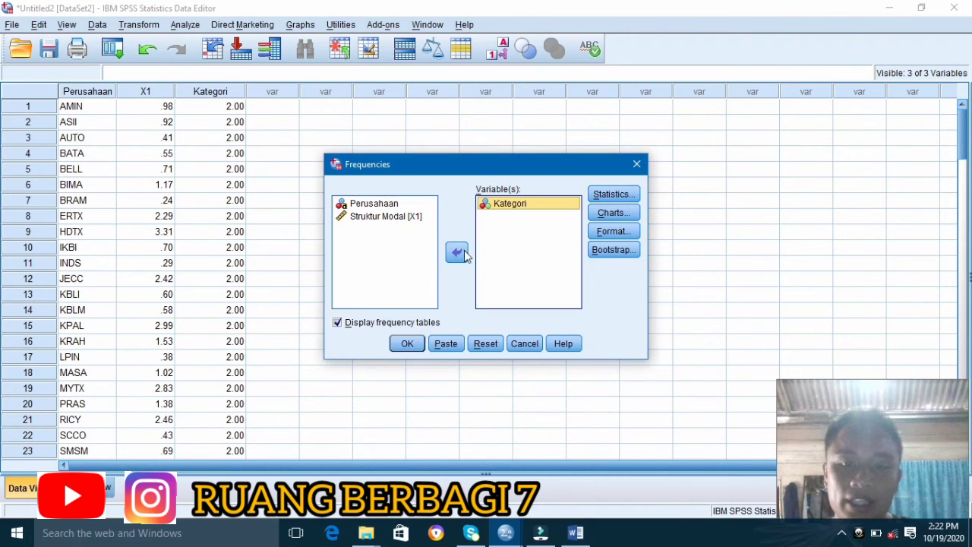
left_click(407, 343)
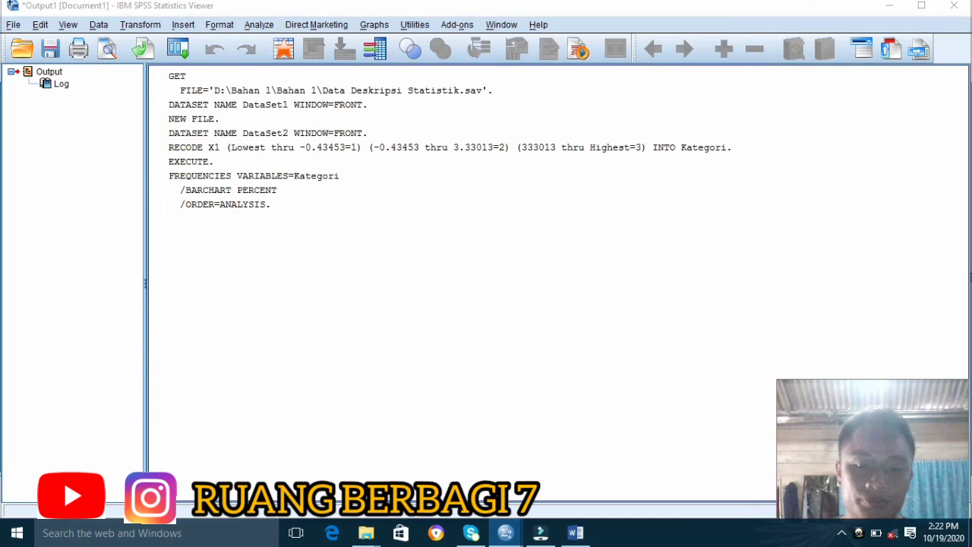
Examine the Statistics table, the Kategori frequency table and the percentage bar chart in the output.
mouse_move(505, 532)
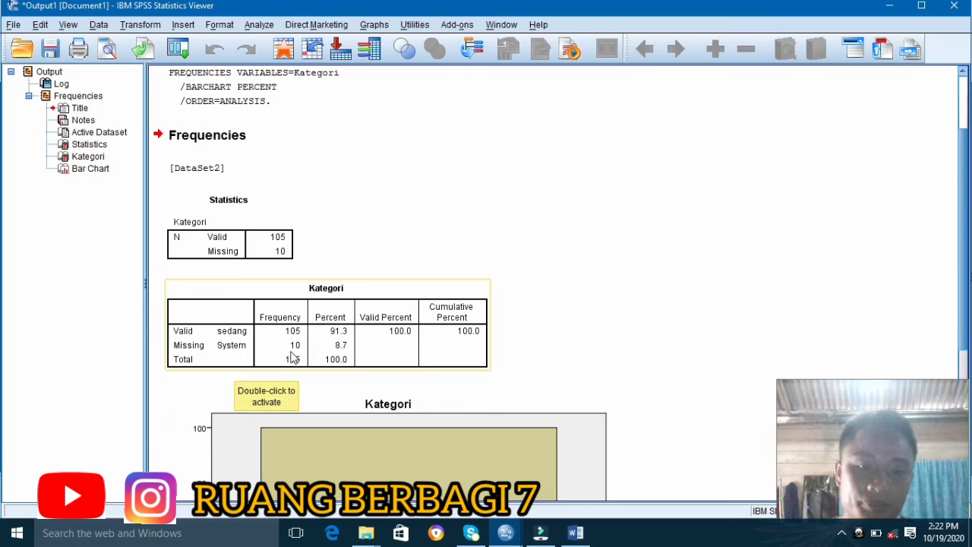
left_click(229, 360)
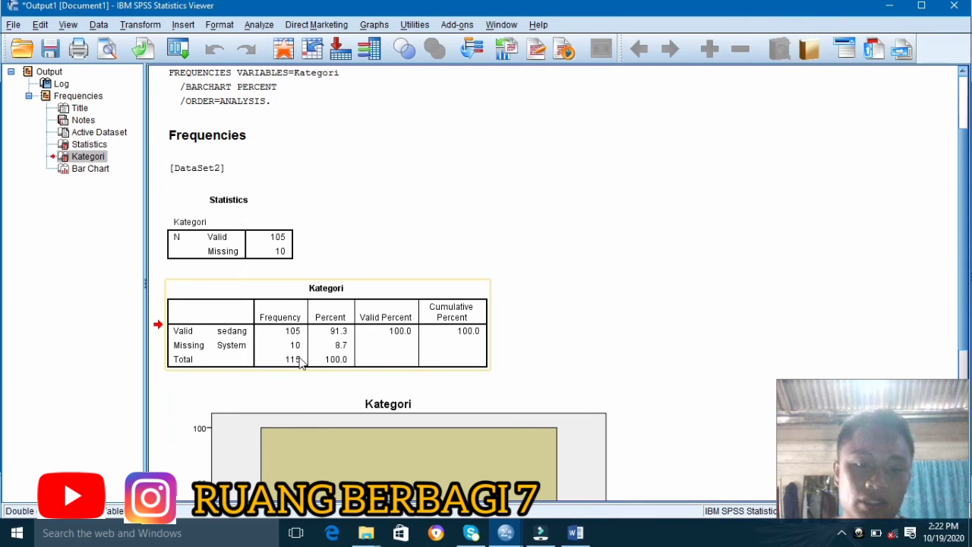
scroll(327, 353, "down", 3)
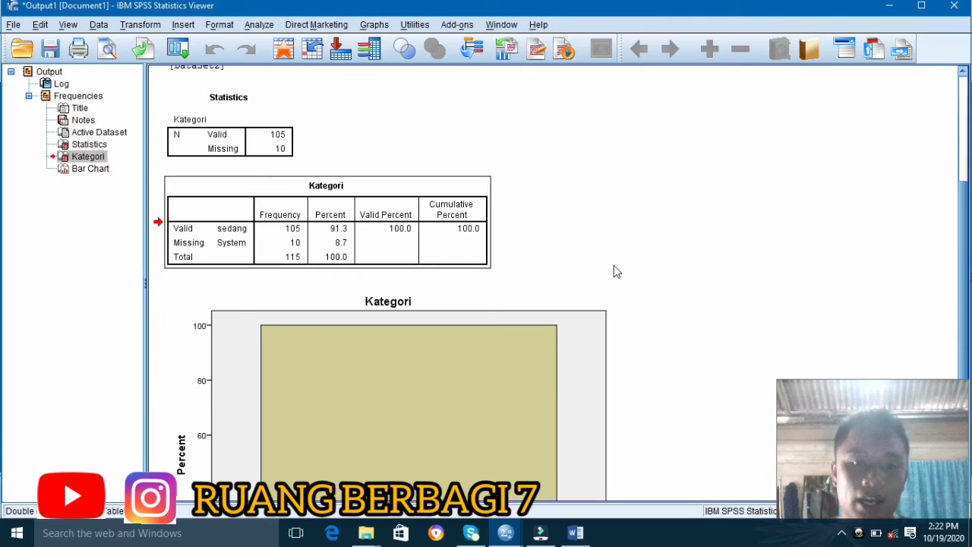
scroll(339, 299, "down", 3)
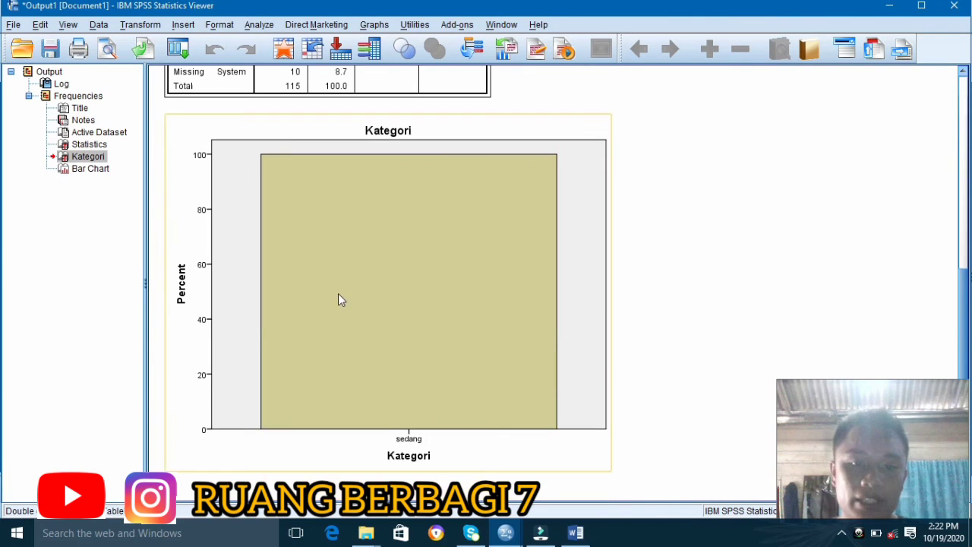
scroll(457, 382, "up", 6)
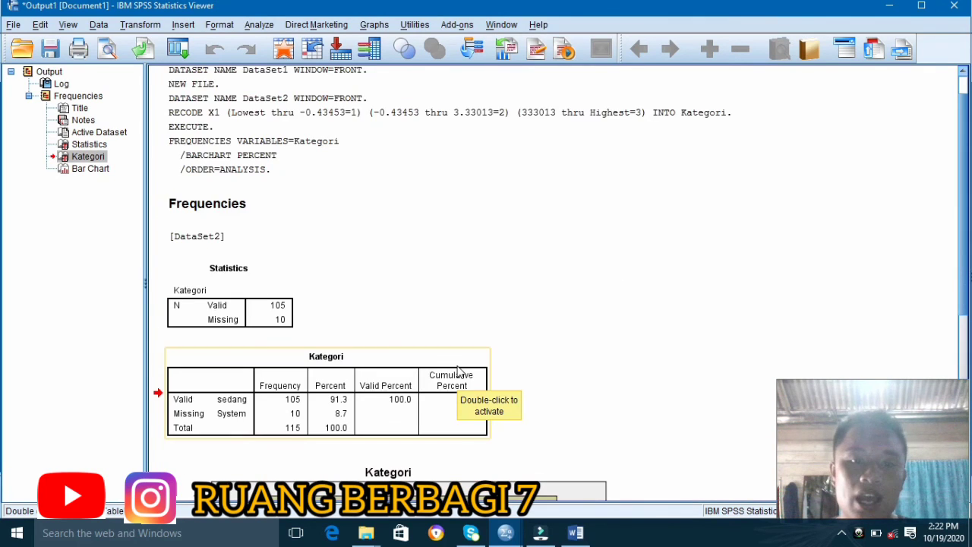
scroll(457, 370, "down", 6)
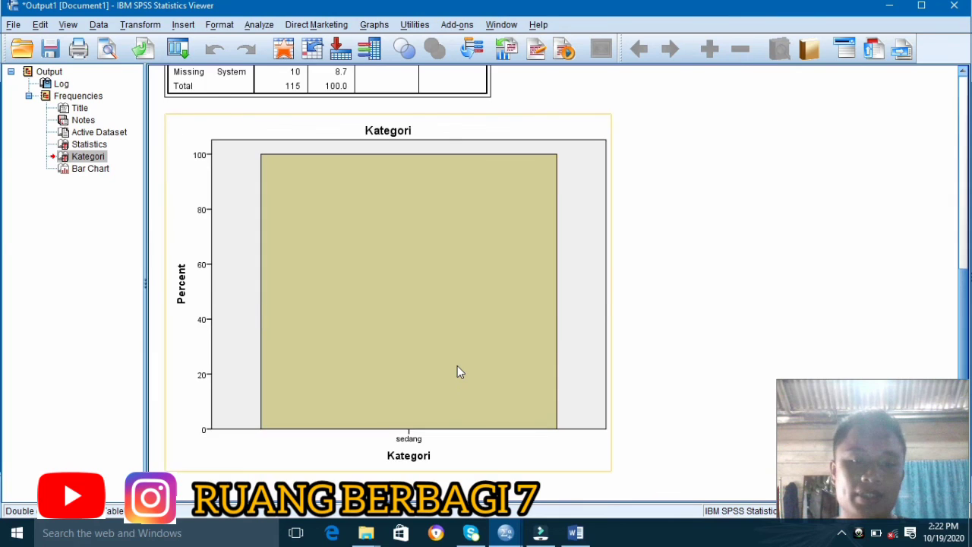
scroll(457, 371, "up", 3)
scroll(457, 365, "down", 3)
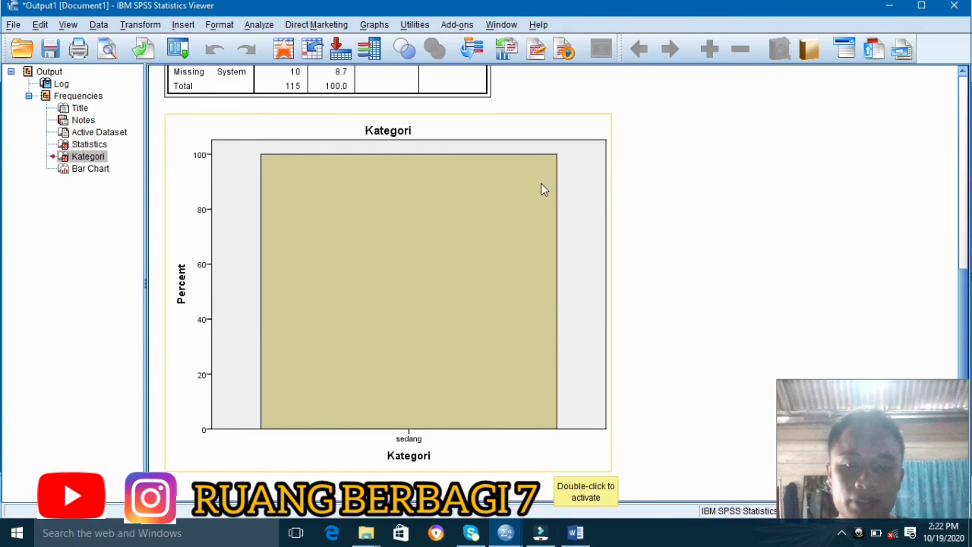
scroll(431, 339, "up", 3)
scroll(544, 172, "up", 4)
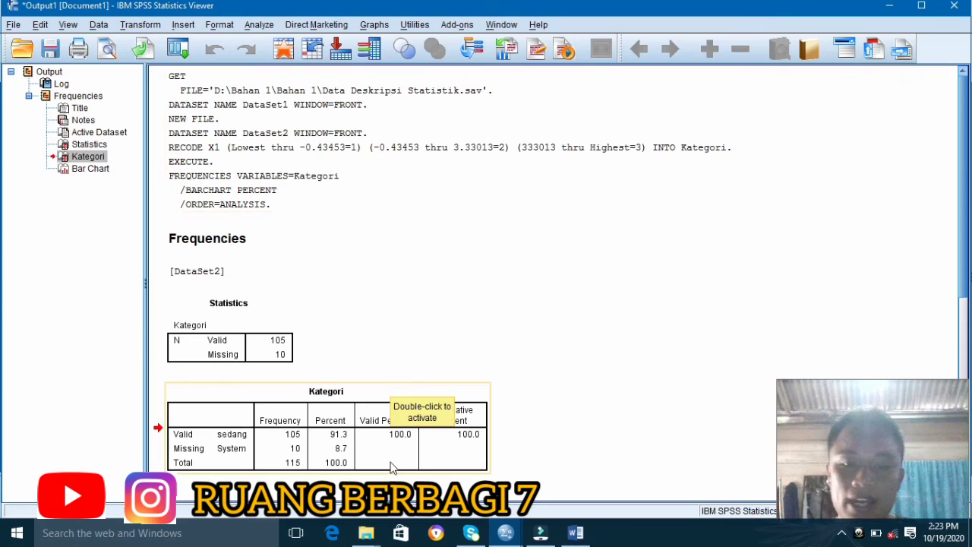
scroll(427, 334, "down", 7)
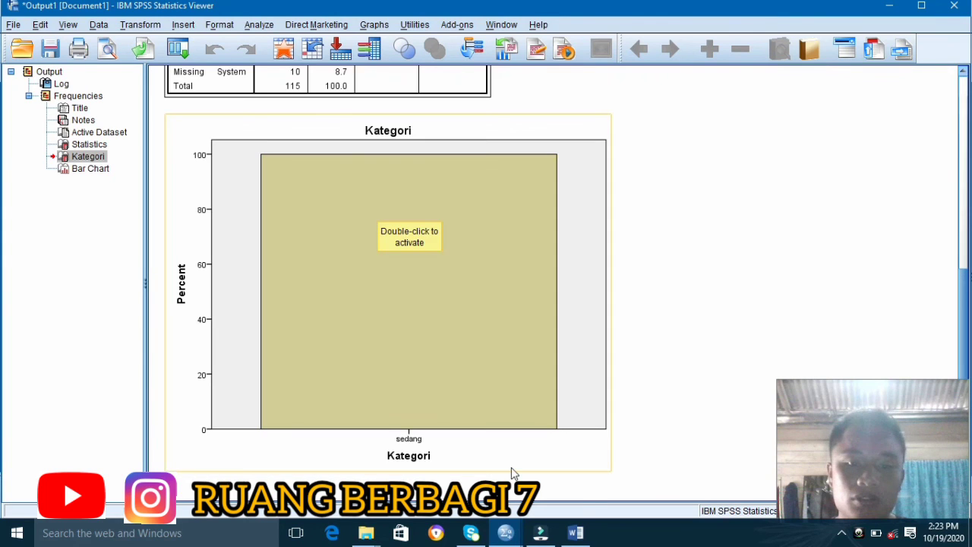
left_click(505, 535)
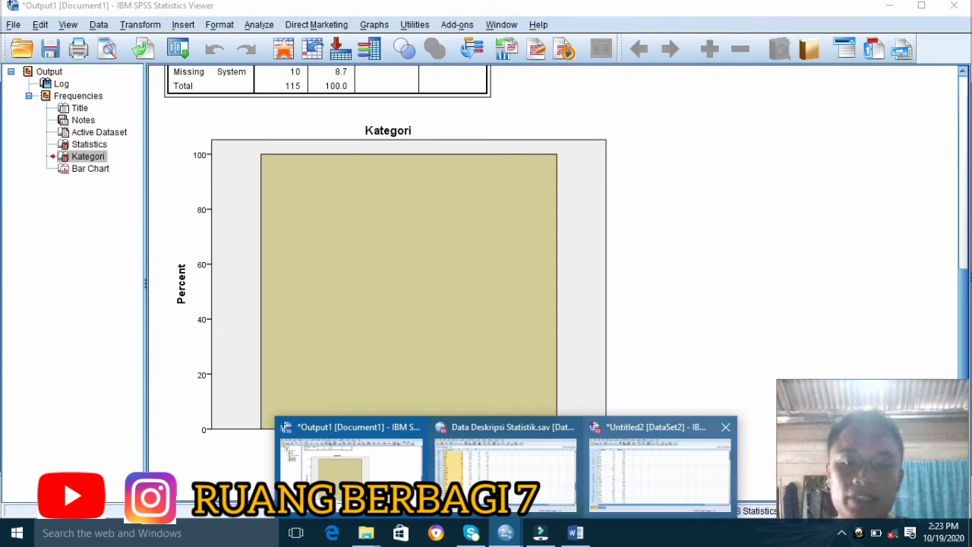
left_click(586, 271)
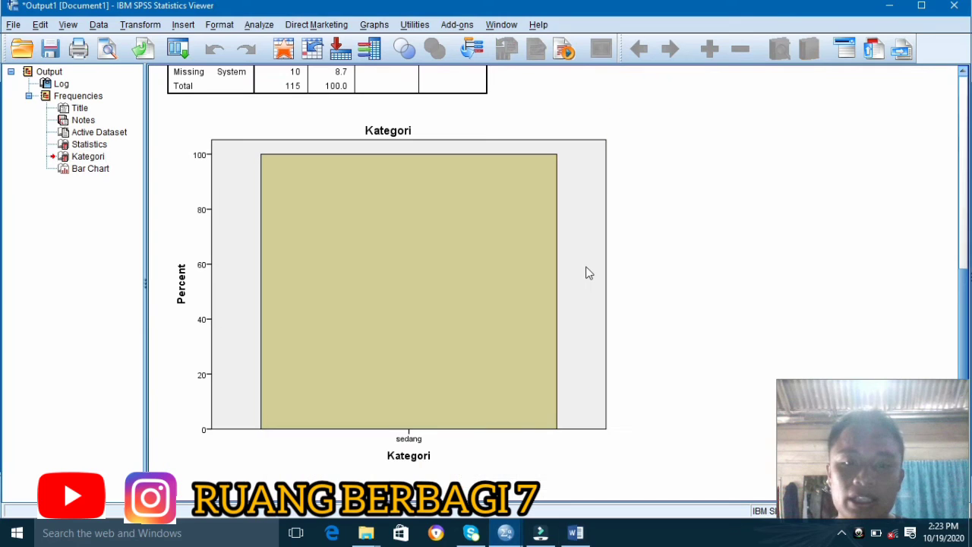
scroll(532, 246, "up", 3)
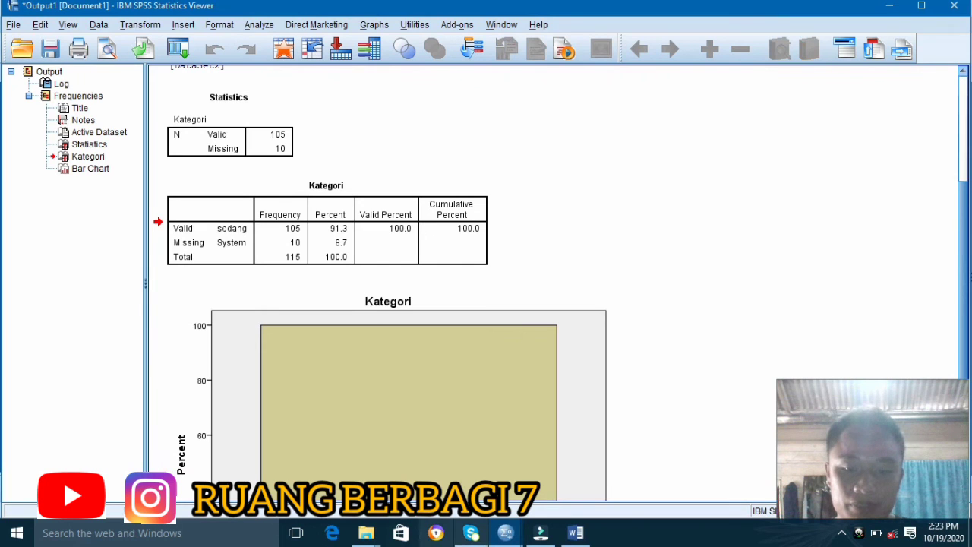
Switch to the Untitled2 dataset and check the companies' X1 values against their Kategori codes.
mouse_move(501, 536)
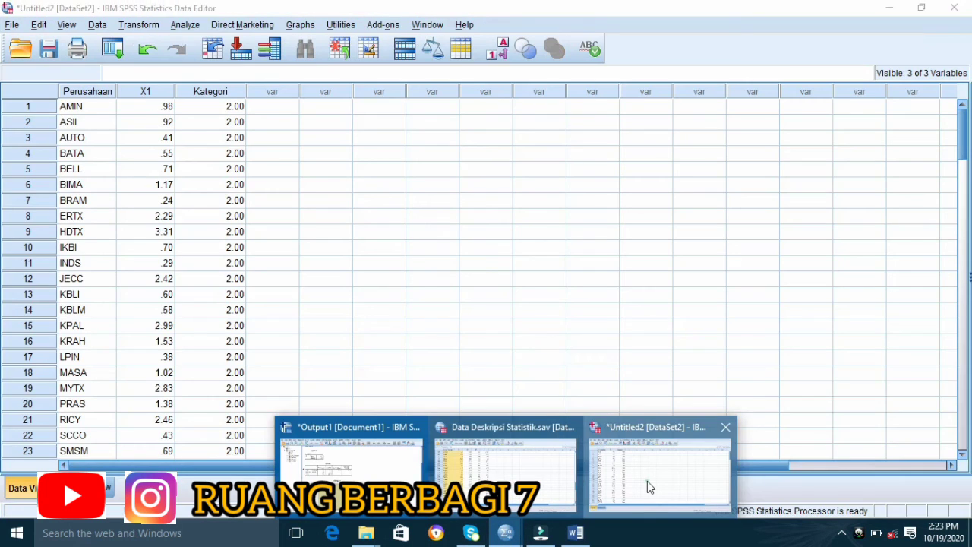
left_click(647, 481)
scroll(114, 236, "down", 10)
scroll(130, 233, "down", 10)
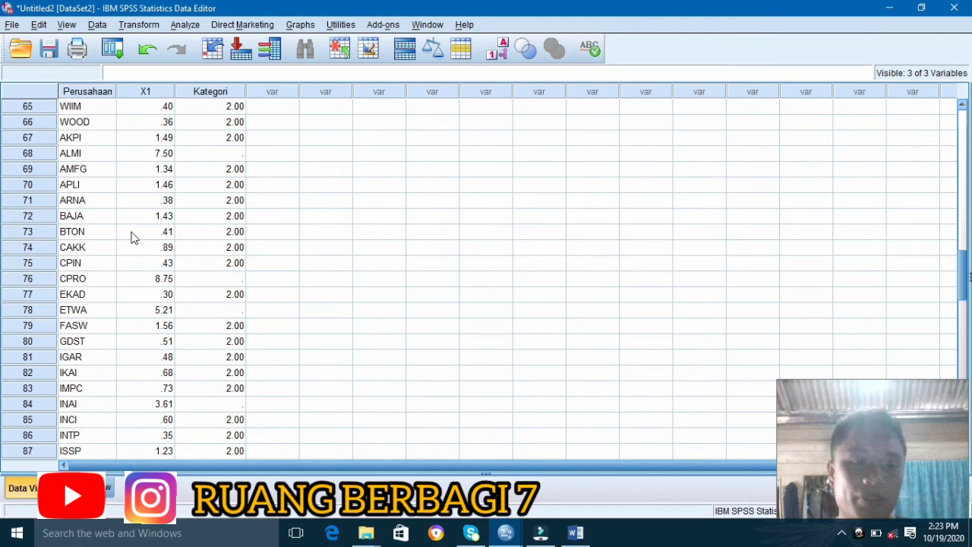
scroll(133, 232, "up", 13)
scroll(135, 231, "up", 8)
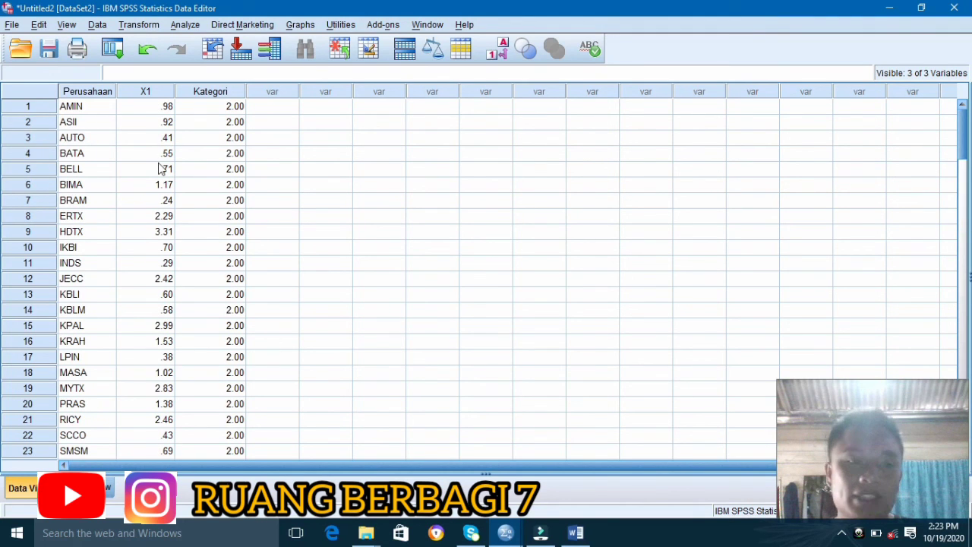